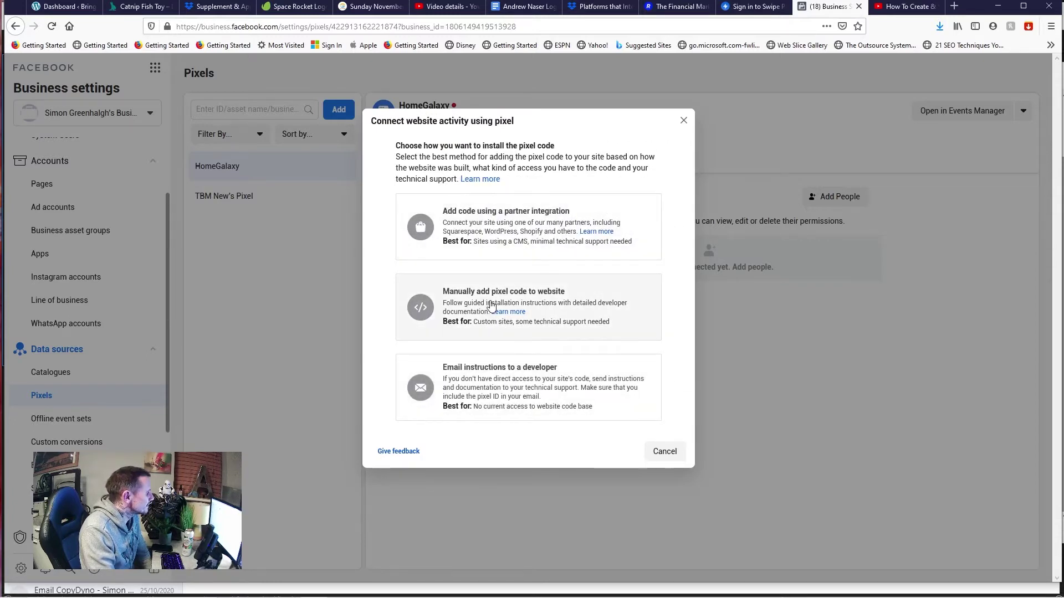
Step: Choose to manually add the HomeGalaxy pixel to the website and copy its base code to the clipboard
{"action": "left_click", "coordinate": [491, 305]}
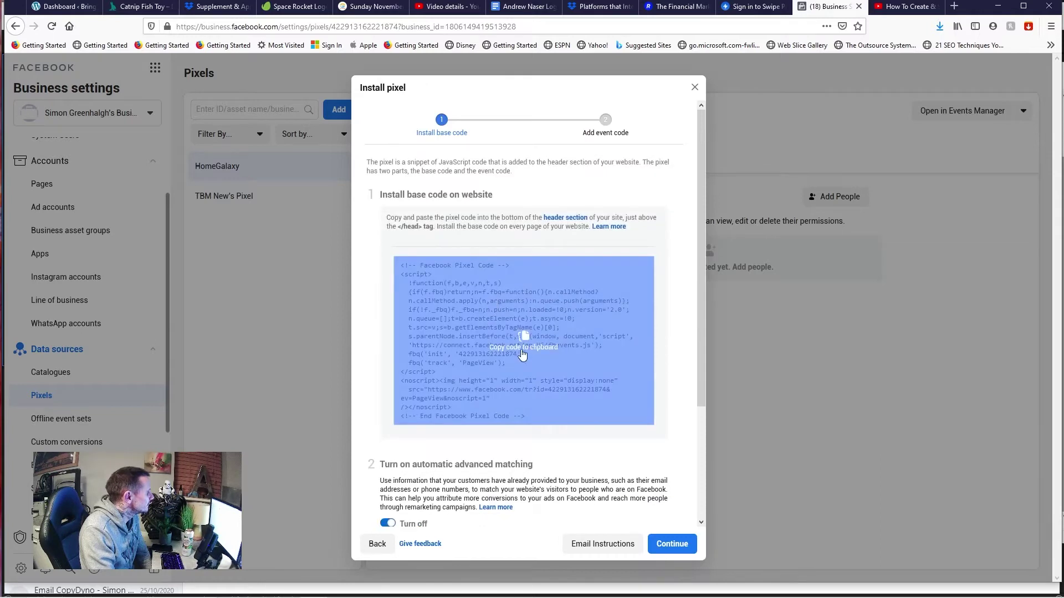
{"action": "scroll", "coordinate": [512, 421], "scroll_direction": "down", "scroll_amount": 3}
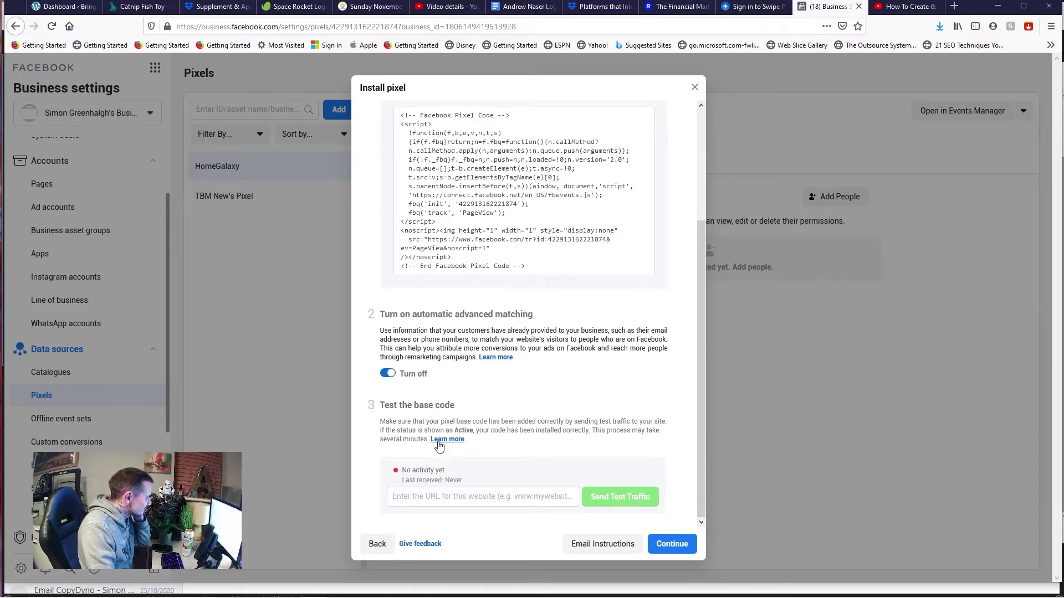
{"action": "scroll", "coordinate": [457, 482], "scroll_direction": "up", "scroll_amount": 2}
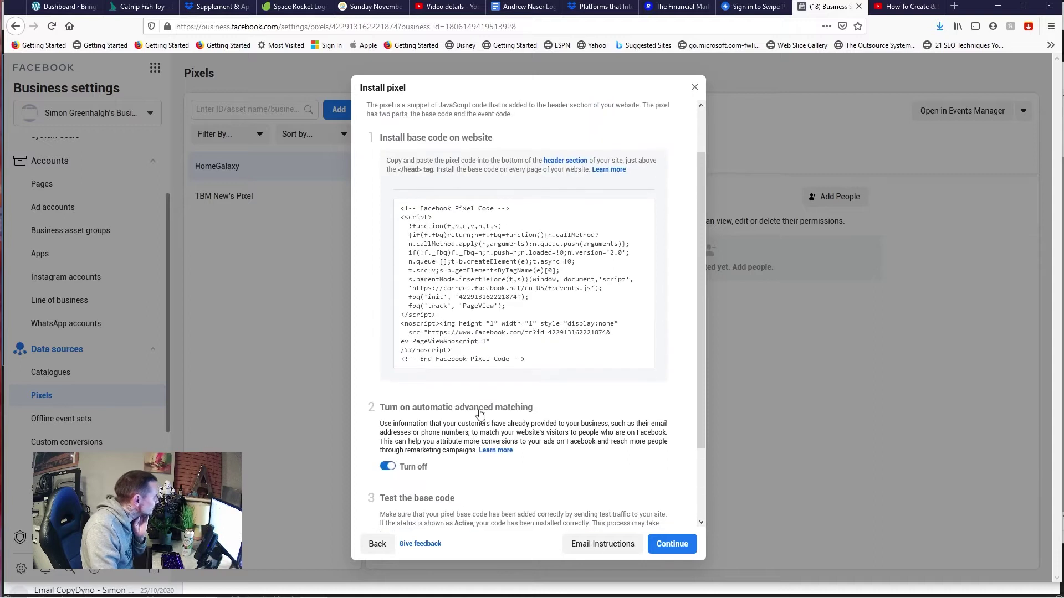
{"action": "left_click", "coordinate": [520, 288]}
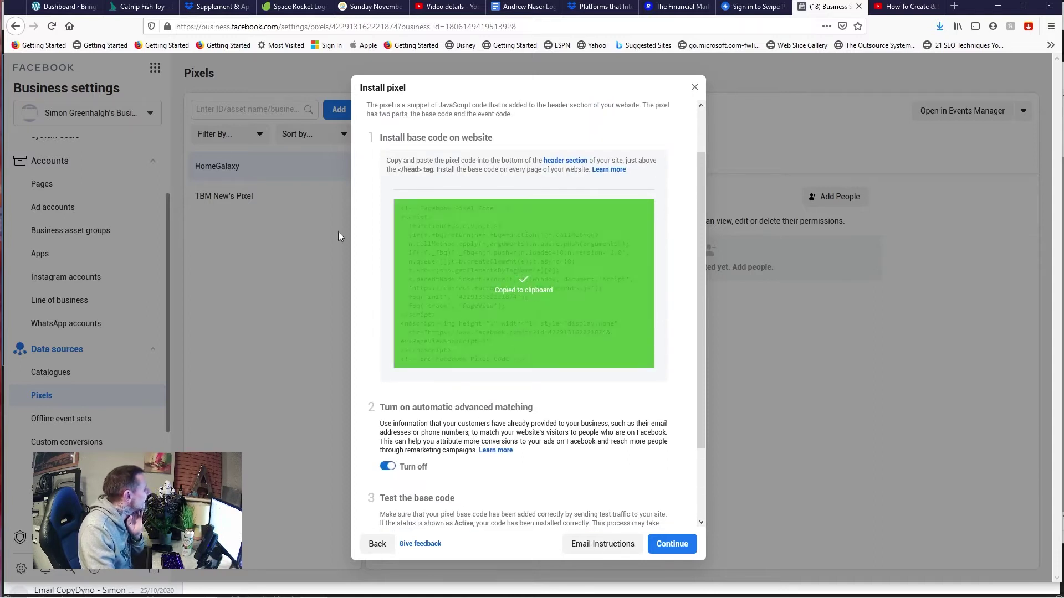
Step: Switch to the site's WordPress dashboard and view the active theme's files in the Theme Editor
{"action": "left_click", "coordinate": [64, 6]}
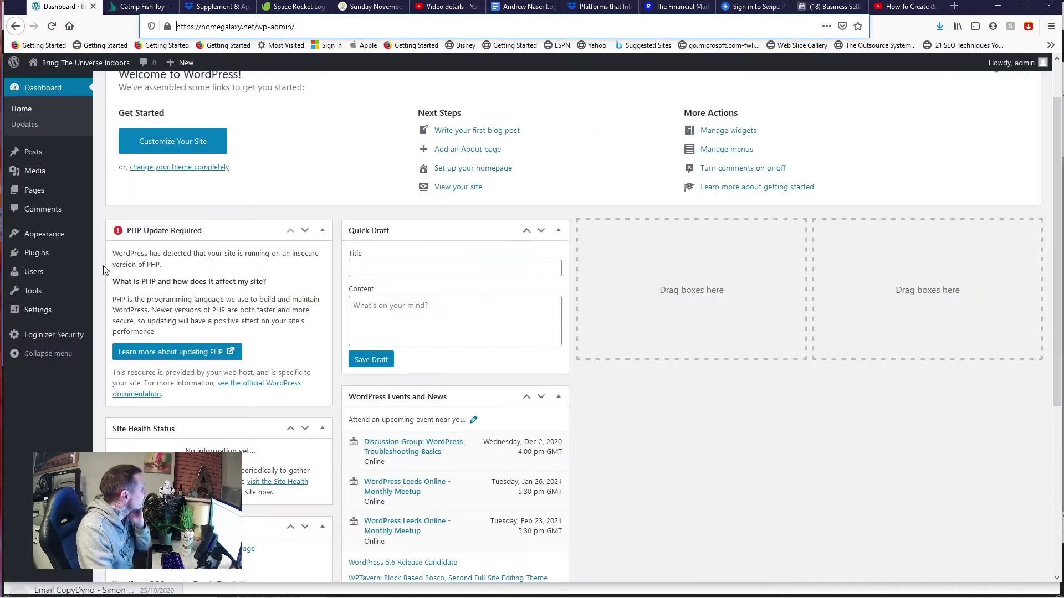
{"action": "mouse_move", "coordinate": [55, 234]}
{"action": "left_click", "coordinate": [123, 315]}
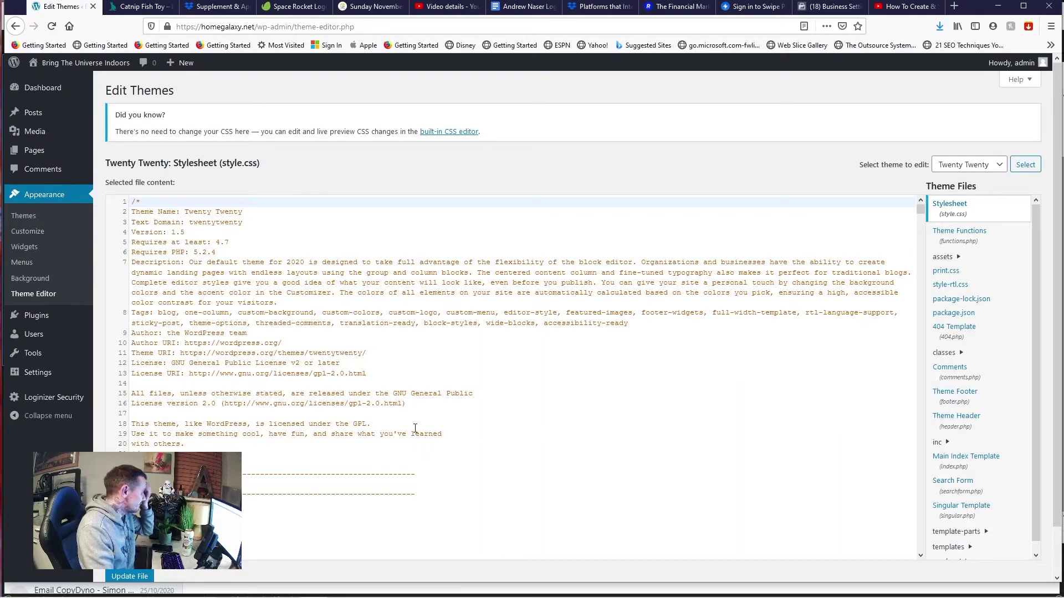
Step: Open the form for uploading a new theme as a .zip file from the Themes page
{"action": "mouse_move", "coordinate": [63, 315]}
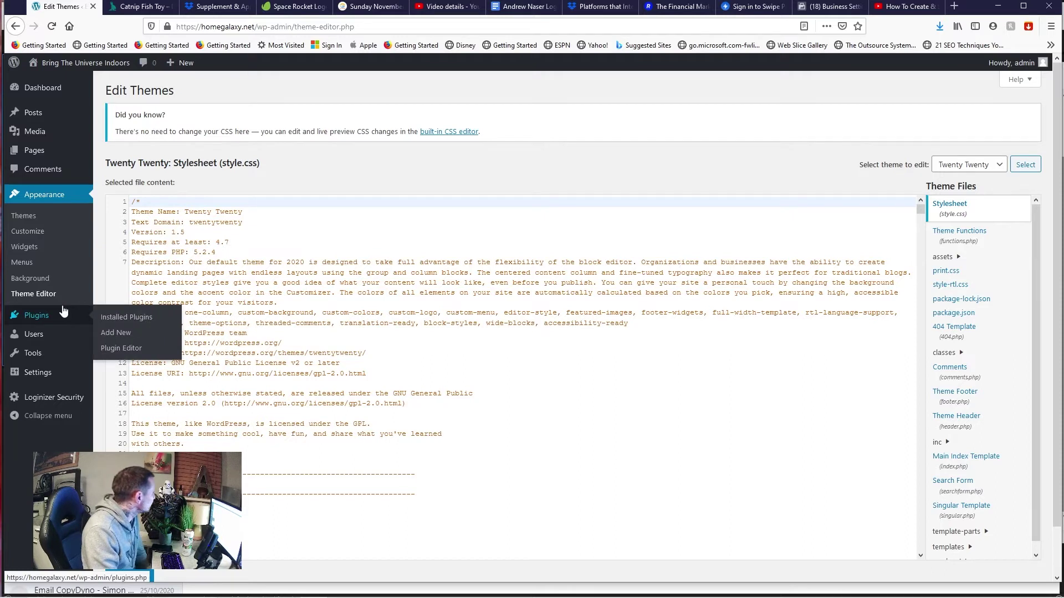
{"action": "left_click", "coordinate": [39, 221]}
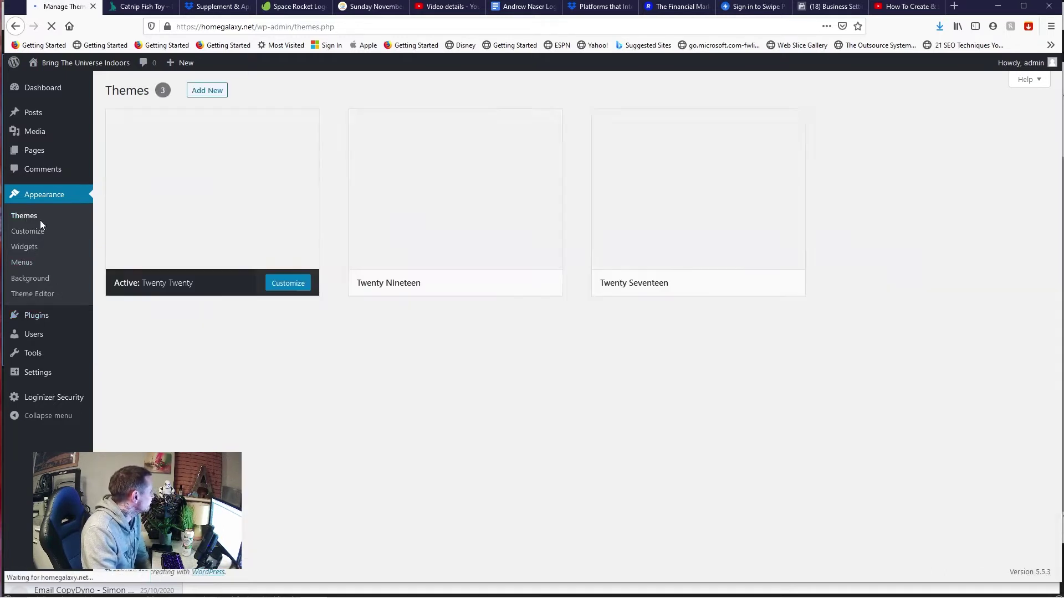
{"action": "left_click", "coordinate": [219, 93]}
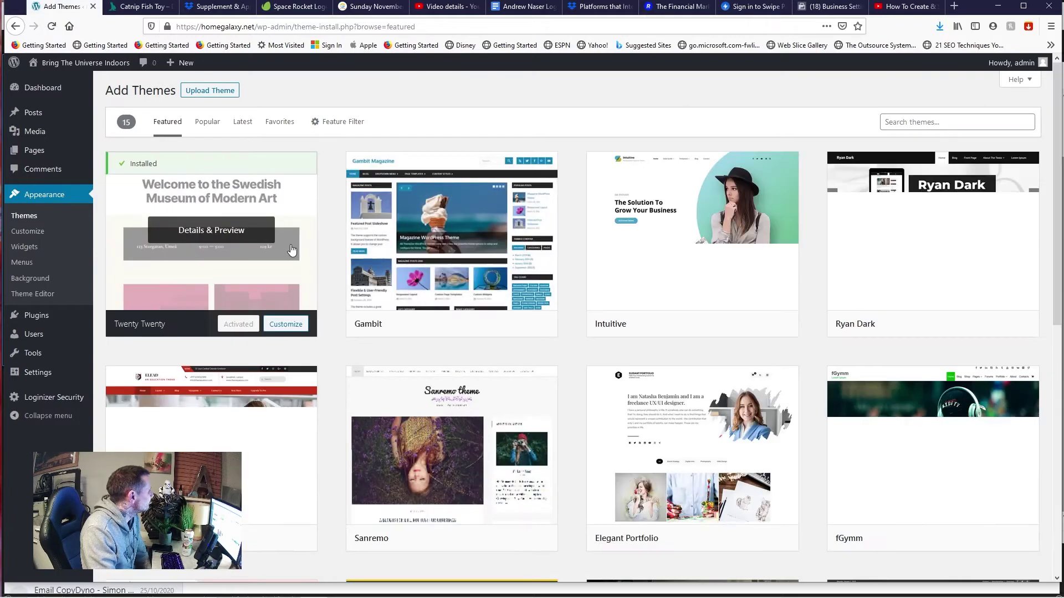
{"action": "left_click", "coordinate": [224, 92]}
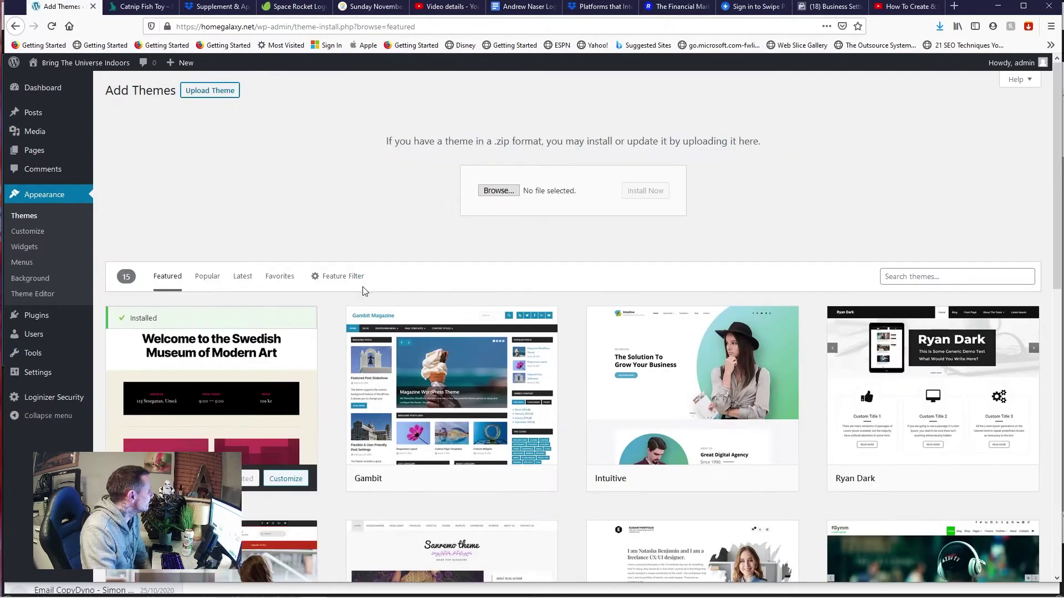
{"action": "left_click", "coordinate": [512, 194]}
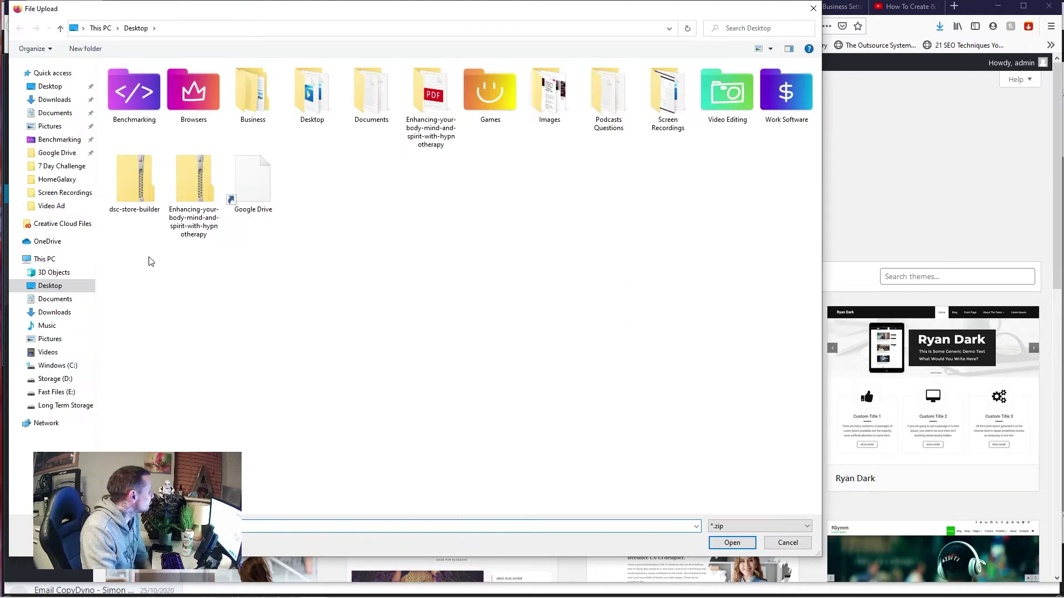
{"action": "left_click", "coordinate": [57, 115]}
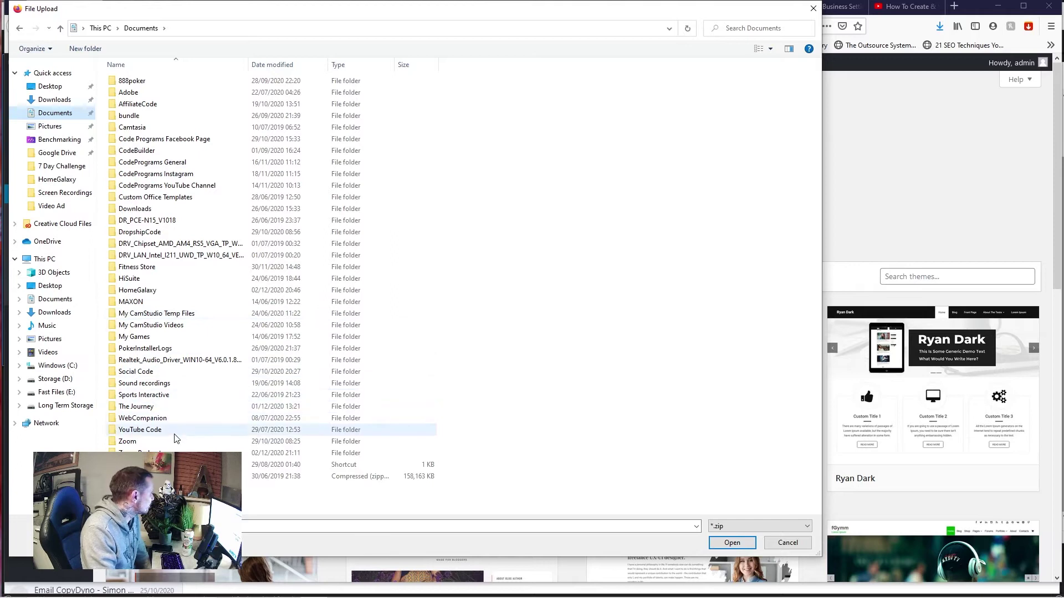
{"action": "double_click", "coordinate": [136, 407]}
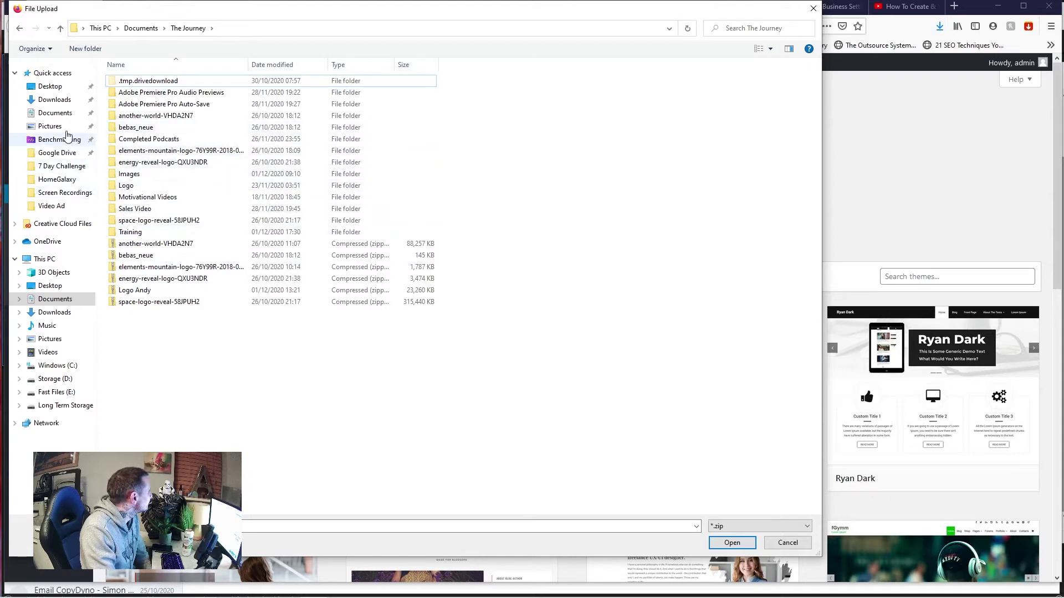
{"action": "left_click", "coordinate": [60, 114]}
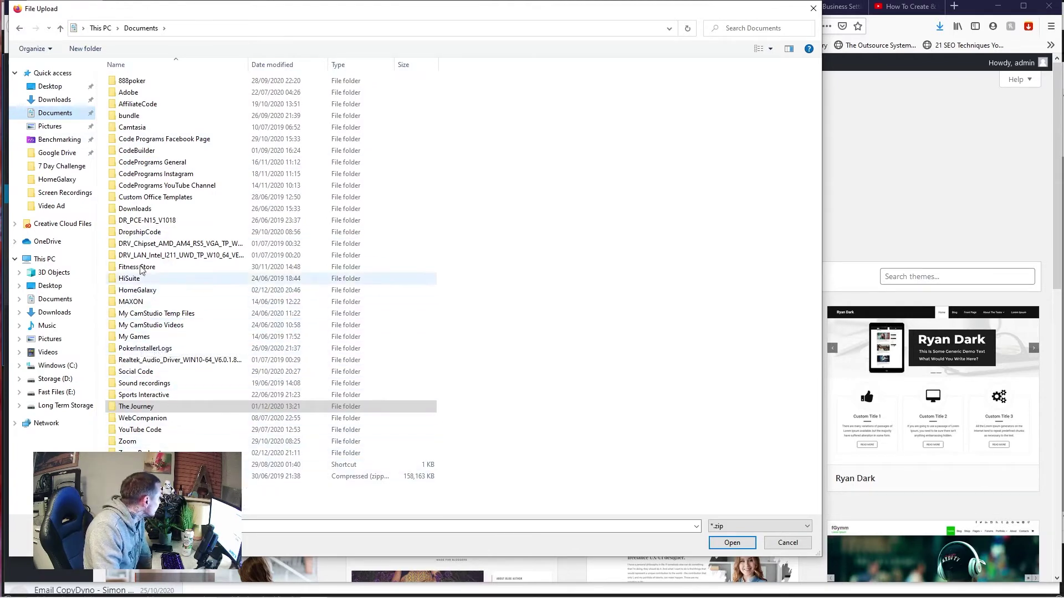
{"action": "double_click", "coordinate": [145, 211]}
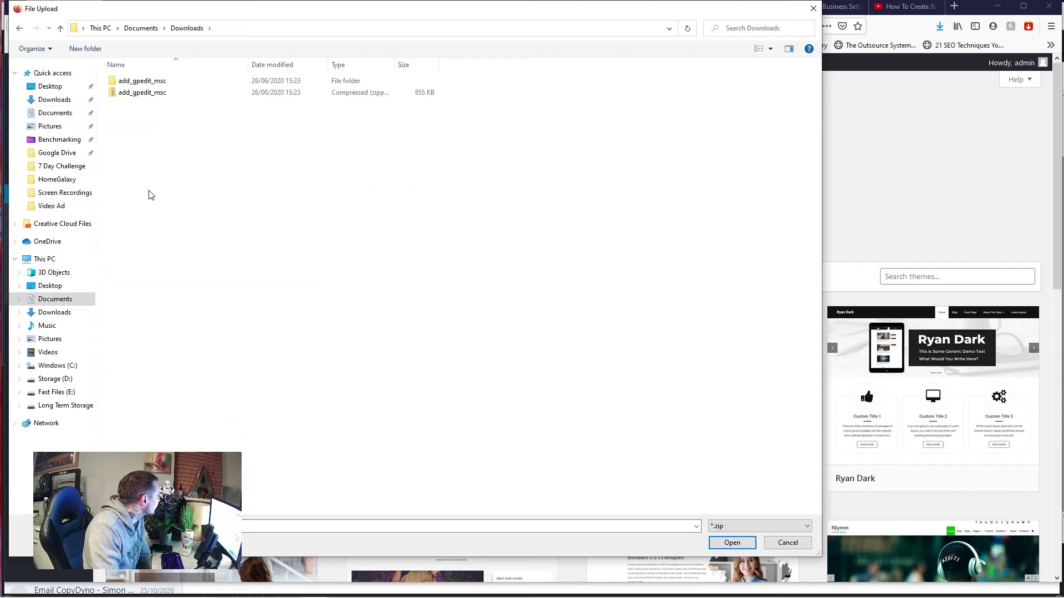
{"action": "left_click", "coordinate": [19, 29]}
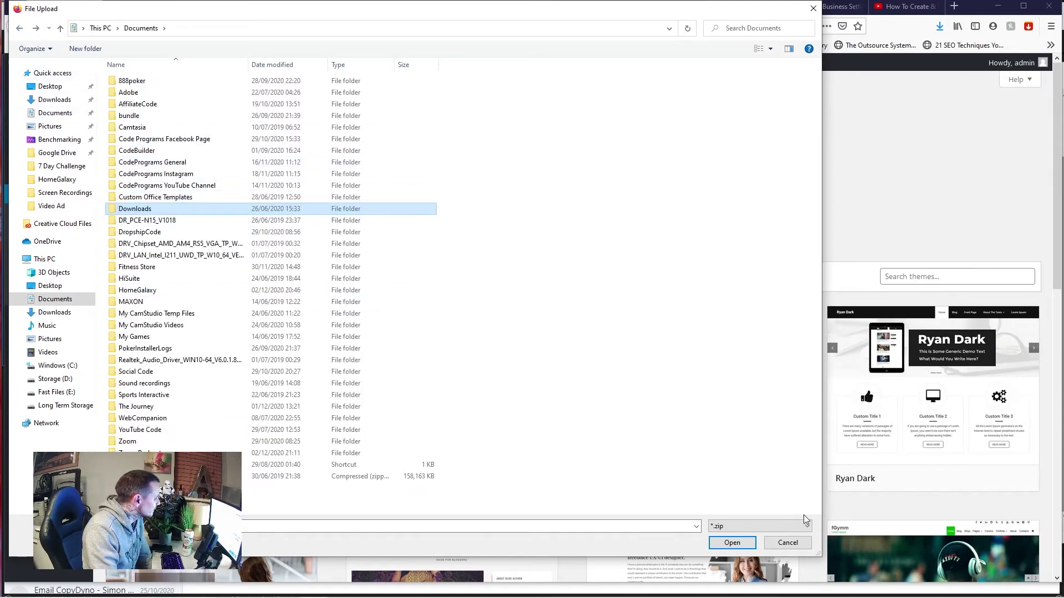
{"action": "left_click", "coordinate": [787, 542]}
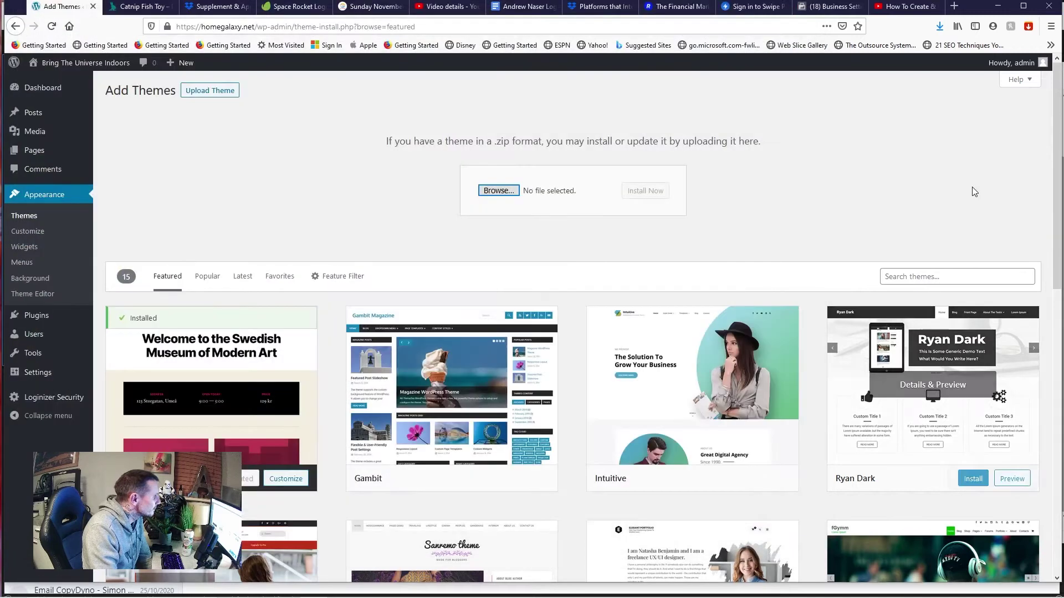
Step: Look through the browser's full download history for the Astra theme zip file
{"action": "left_click", "coordinate": [940, 28]}
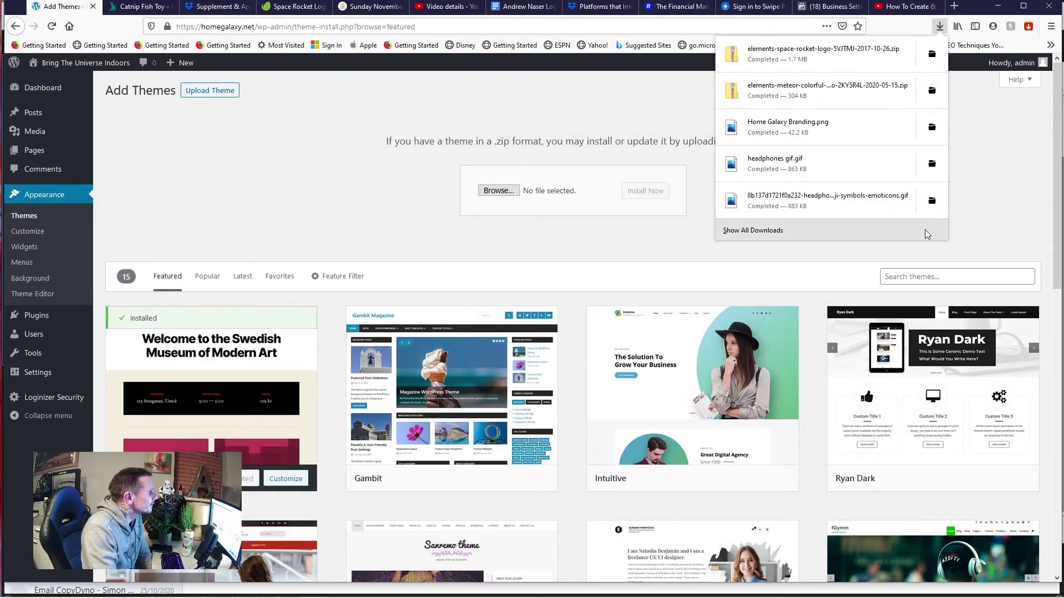
{"action": "left_click", "coordinate": [829, 229]}
{"action": "scroll", "coordinate": [430, 242], "scroll_direction": "down", "scroll_amount": 10}
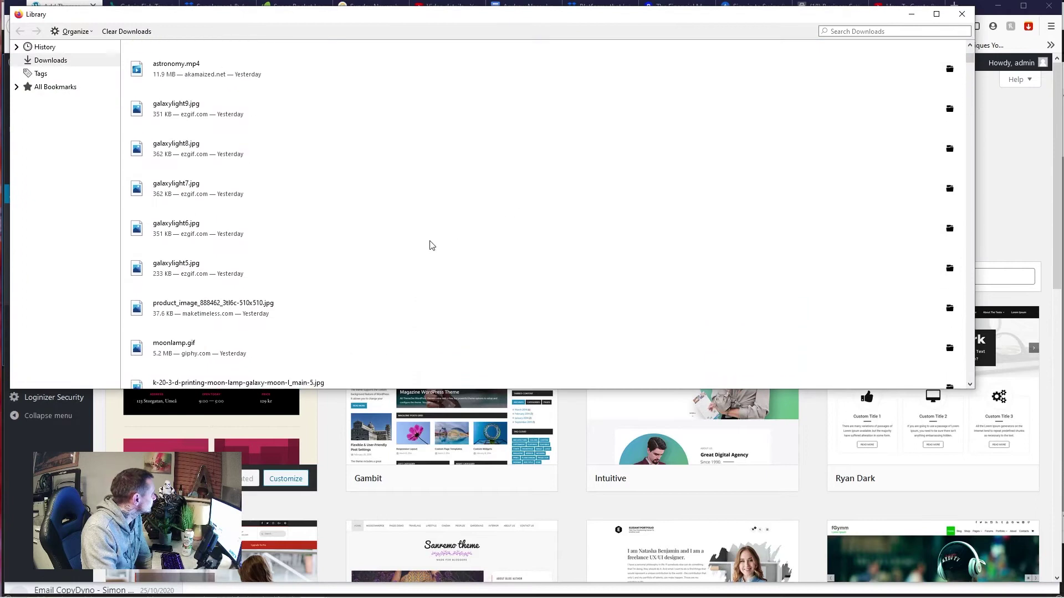
{"action": "scroll", "coordinate": [358, 250], "scroll_direction": "down", "scroll_amount": 15}
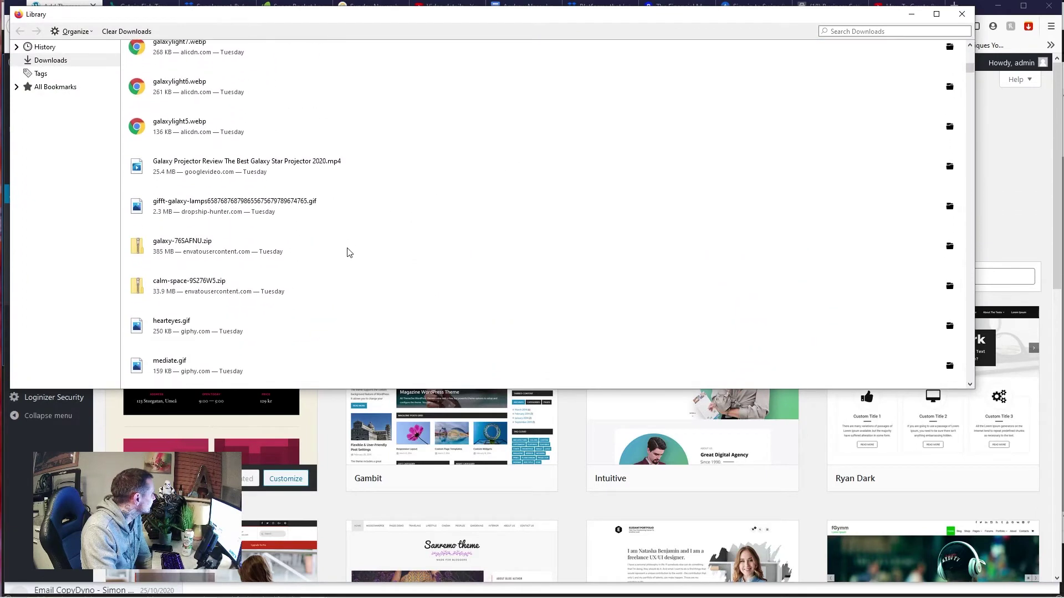
{"action": "scroll", "coordinate": [349, 252], "scroll_direction": "down", "scroll_amount": 15}
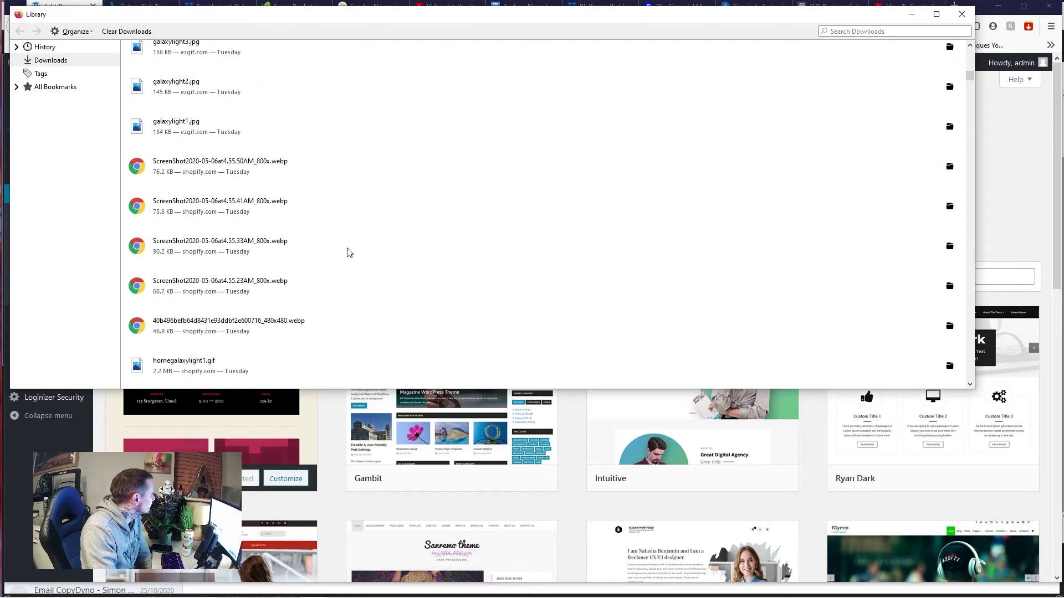
{"action": "scroll", "coordinate": [349, 253], "scroll_direction": "down", "scroll_amount": 4}
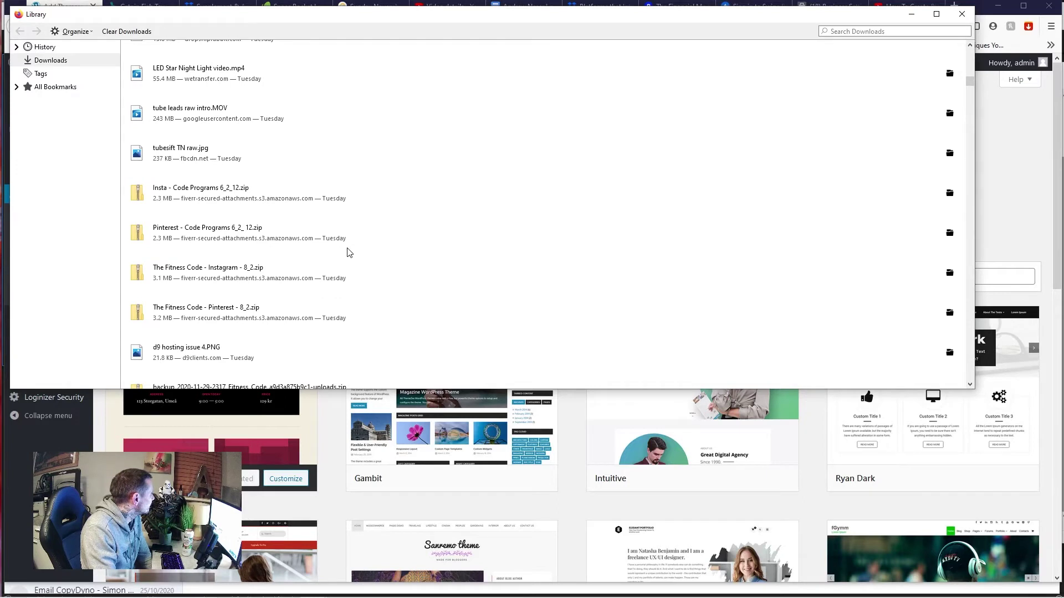
{"action": "scroll", "coordinate": [349, 253], "scroll_direction": "down", "scroll_amount": 5}
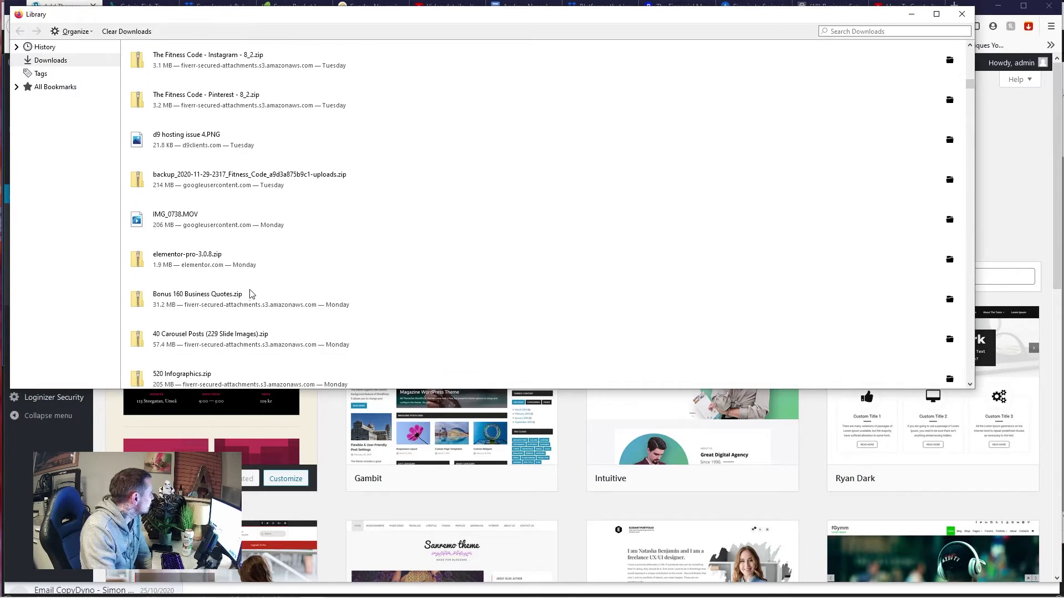
{"action": "scroll", "coordinate": [255, 297], "scroll_direction": "down", "scroll_amount": 4}
{"action": "scroll", "coordinate": [263, 301], "scroll_direction": "down", "scroll_amount": 5}
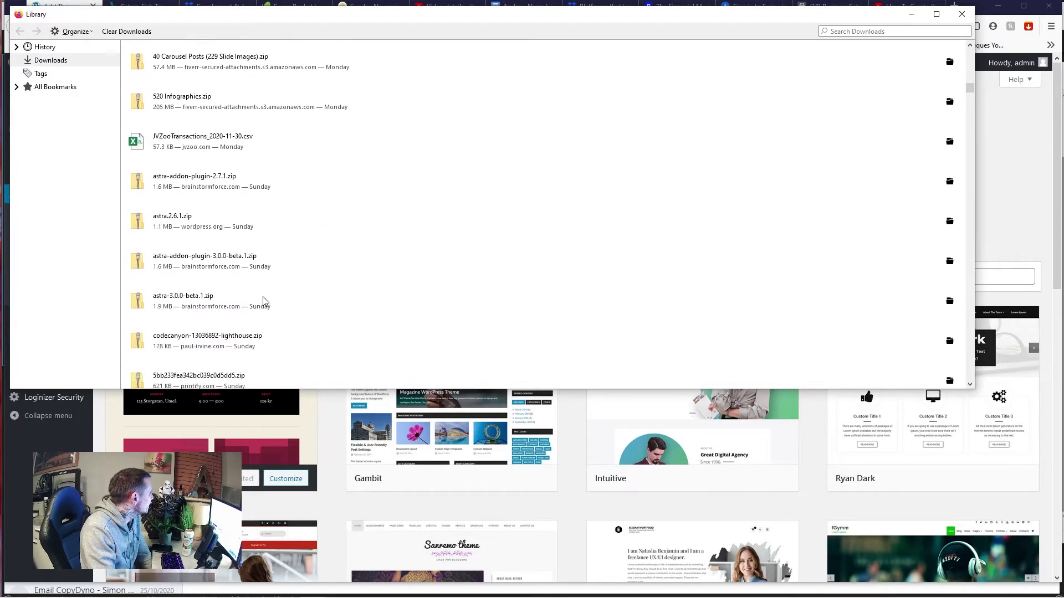
{"action": "scroll", "coordinate": [239, 280], "scroll_direction": "down", "scroll_amount": 10}
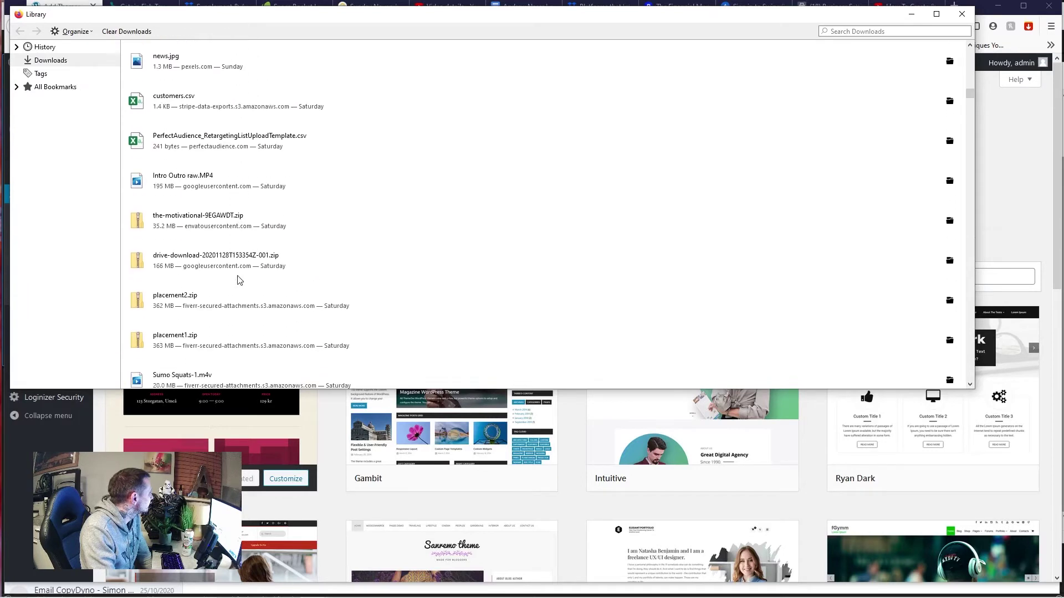
{"action": "scroll", "coordinate": [239, 283], "scroll_direction": "down", "scroll_amount": 7}
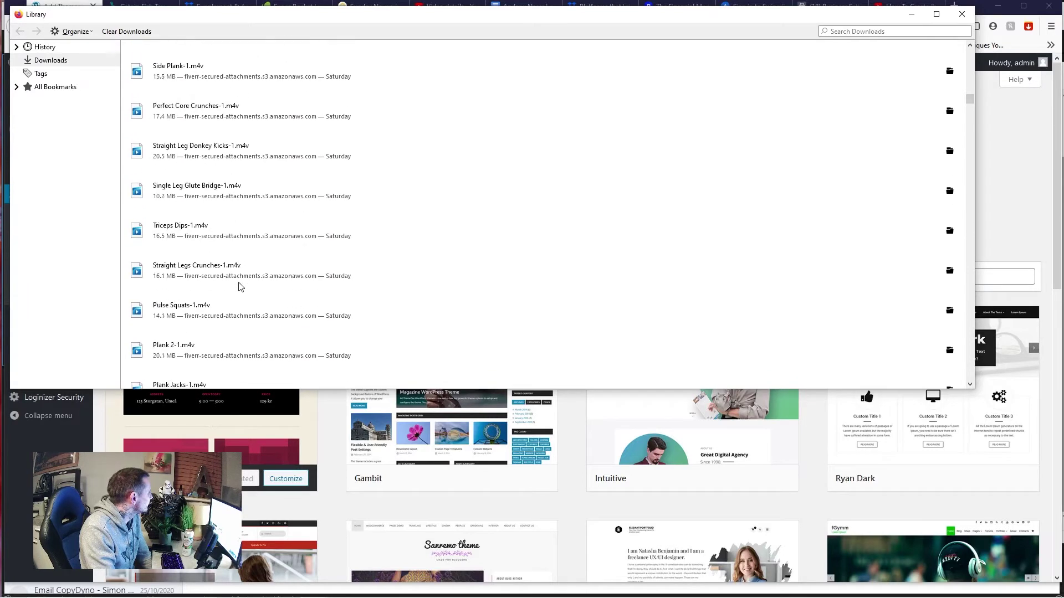
{"action": "scroll", "coordinate": [252, 282], "scroll_direction": "up", "scroll_amount": 10}
{"action": "scroll", "coordinate": [252, 282], "scroll_direction": "up", "scroll_amount": 8}
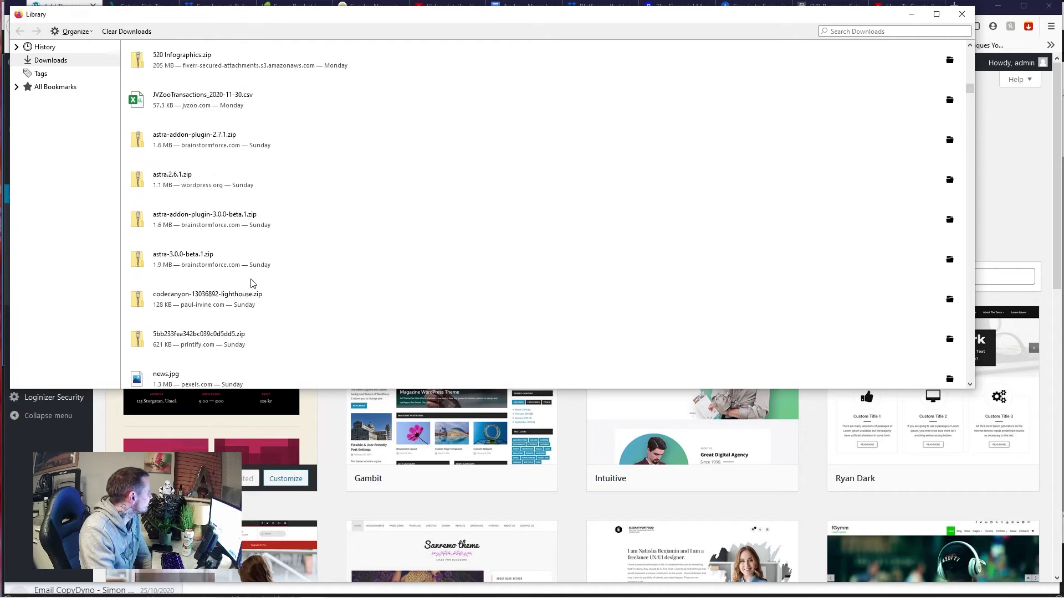
{"action": "scroll", "coordinate": [252, 191], "scroll_direction": "up", "scroll_amount": 4}
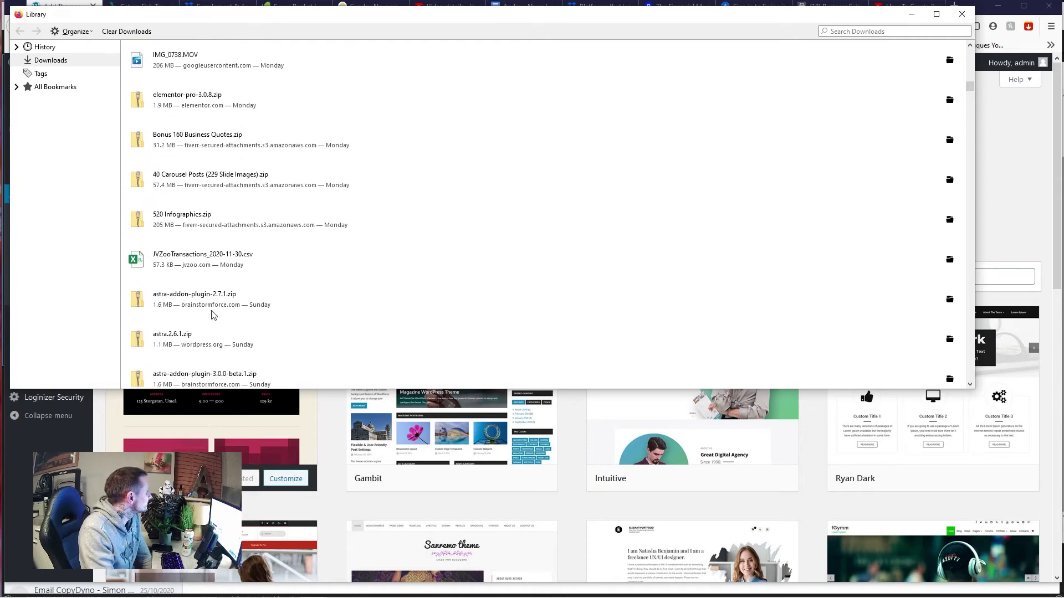
Step: Check which folder contains the downloaded astra.2.6.1.zip, and close the folder and download history windows
{"action": "scroll", "coordinate": [214, 313], "scroll_direction": "down", "scroll_amount": 1}
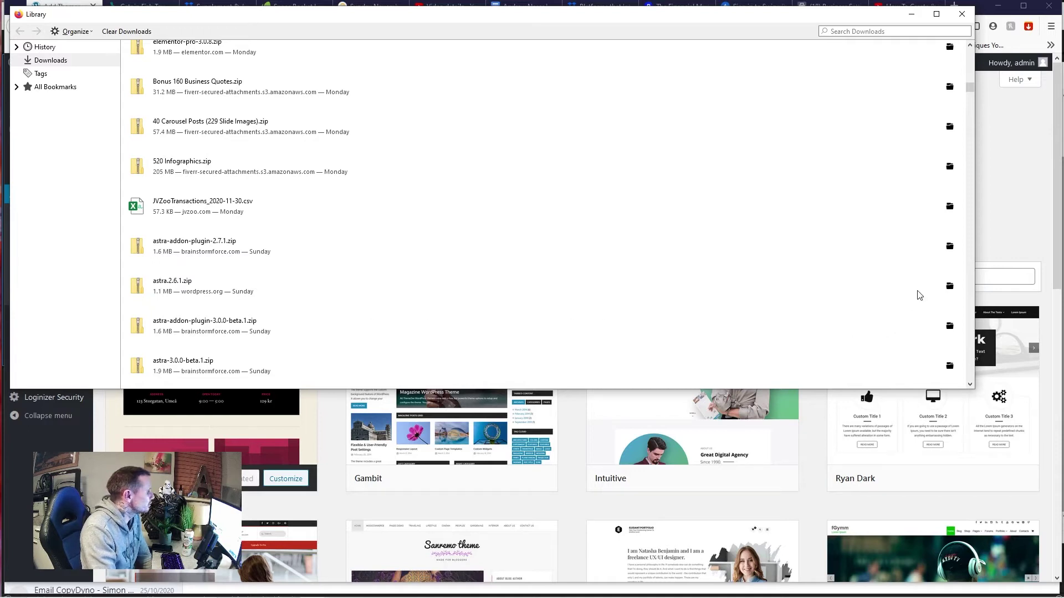
{"action": "left_click", "coordinate": [948, 287]}
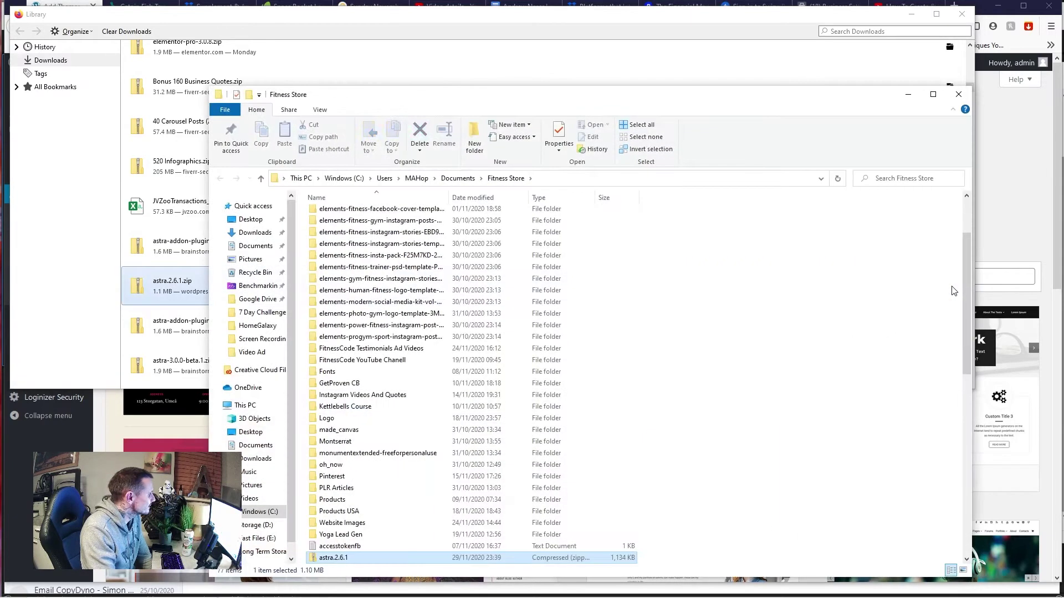
{"action": "left_click", "coordinate": [963, 94]}
{"action": "left_click", "coordinate": [962, 14]}
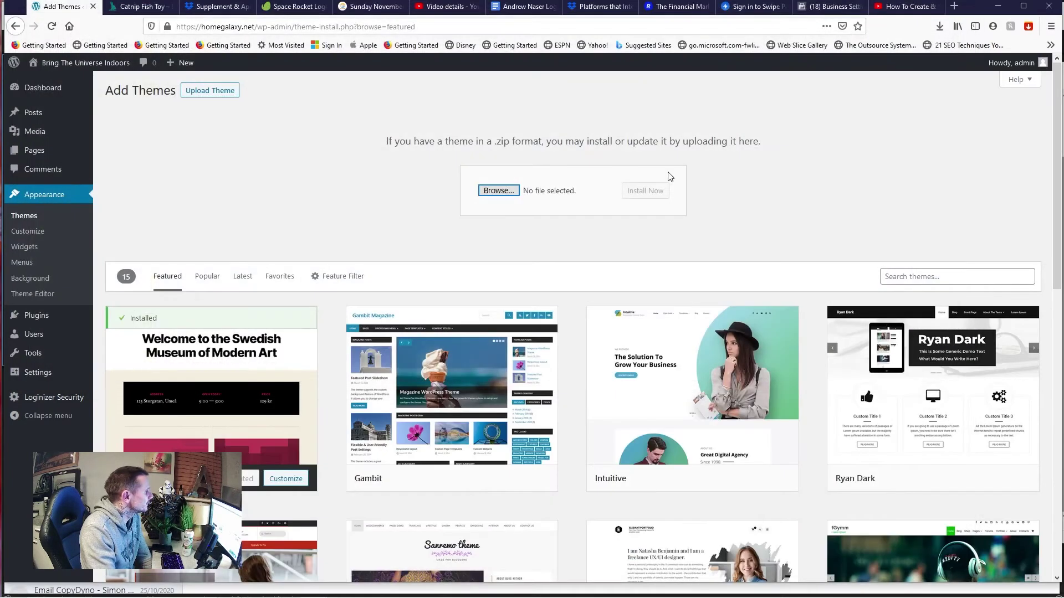
Step: Select astra.2.6.1.zip from the Fitness Store folder in Documents as the theme file for upload
{"action": "left_click", "coordinate": [498, 190]}
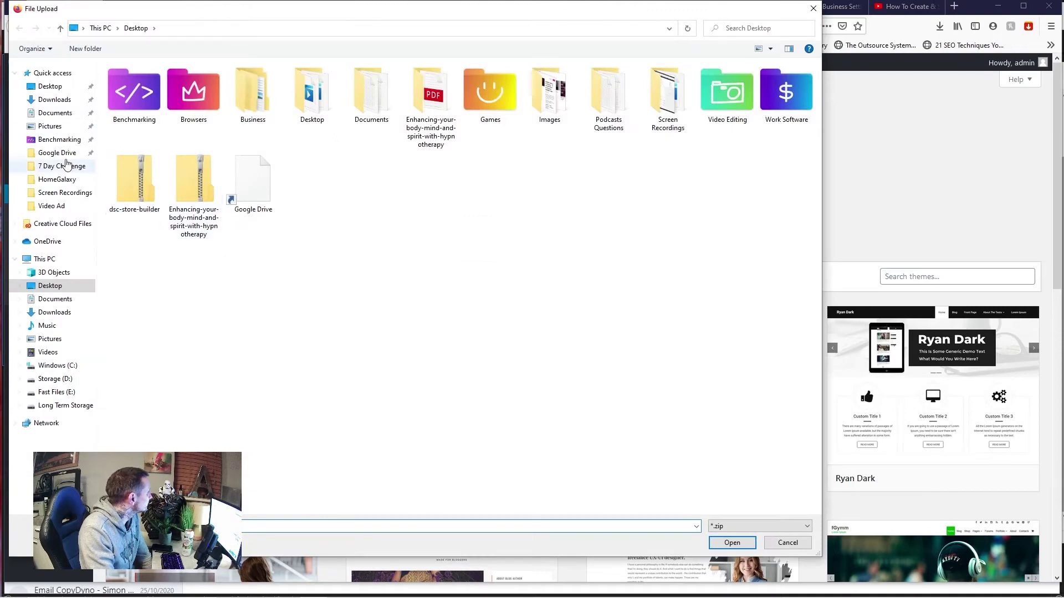
{"action": "left_click", "coordinate": [54, 113]}
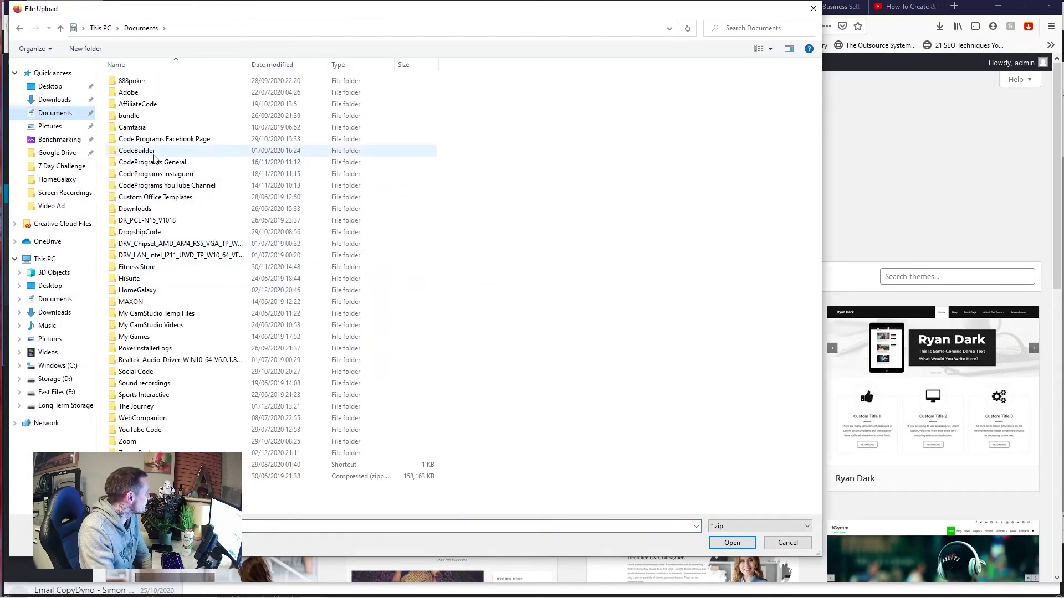
{"action": "double_click", "coordinate": [144, 268]}
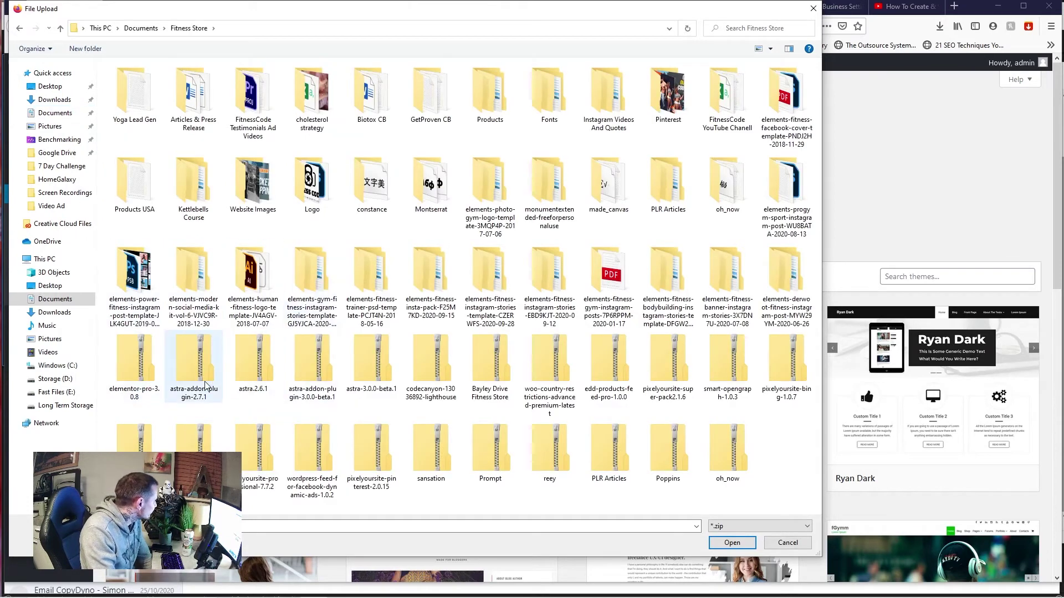
{"action": "double_click", "coordinate": [255, 369]}
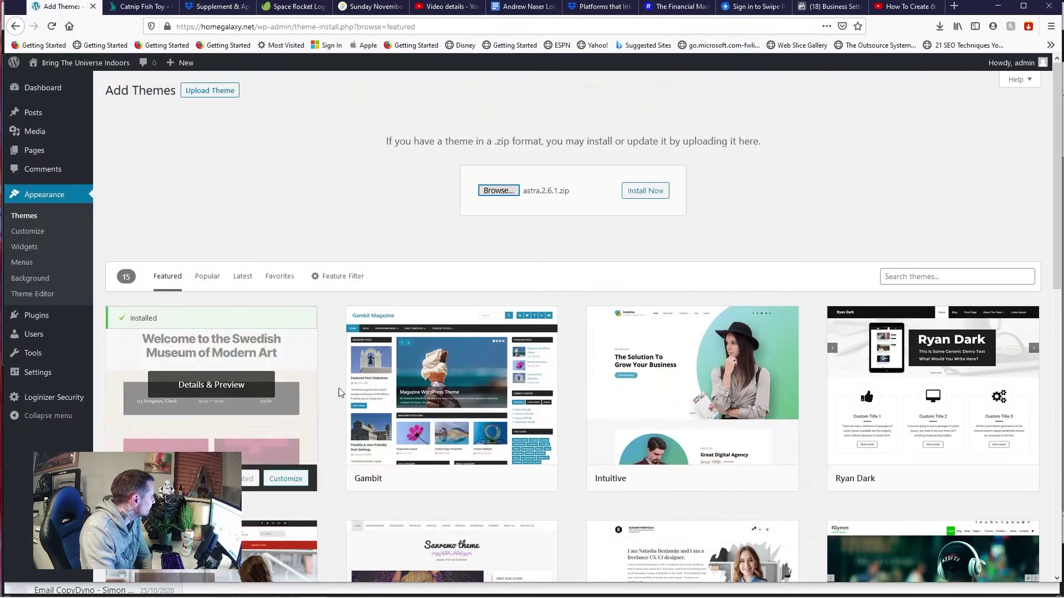
Step: Install the uploaded astra.2.6.1.zip theme and activate it on the site
{"action": "left_click", "coordinate": [646, 190]}
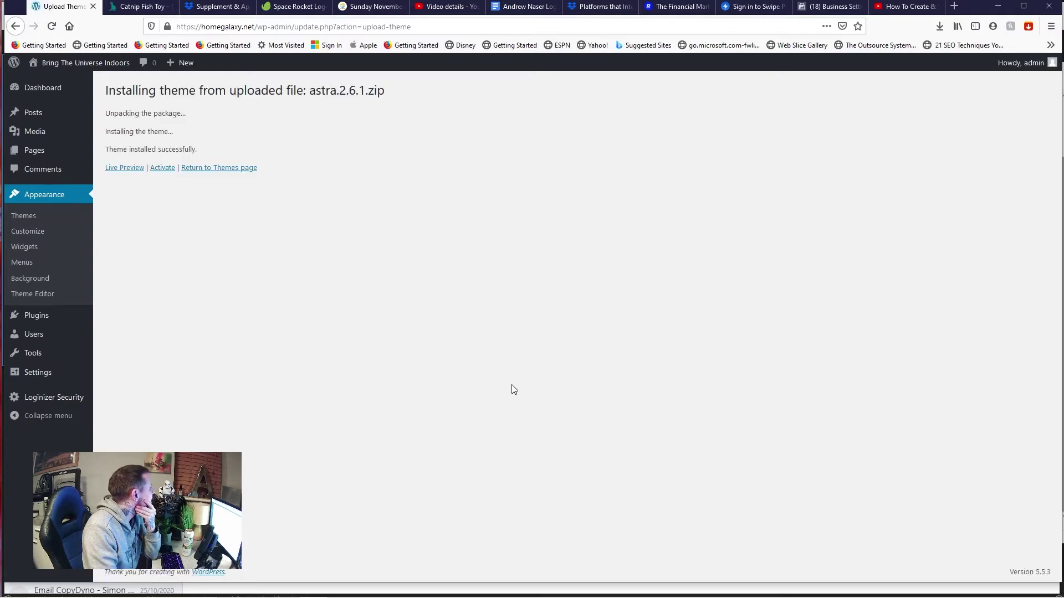
{"action": "left_click", "coordinate": [161, 168]}
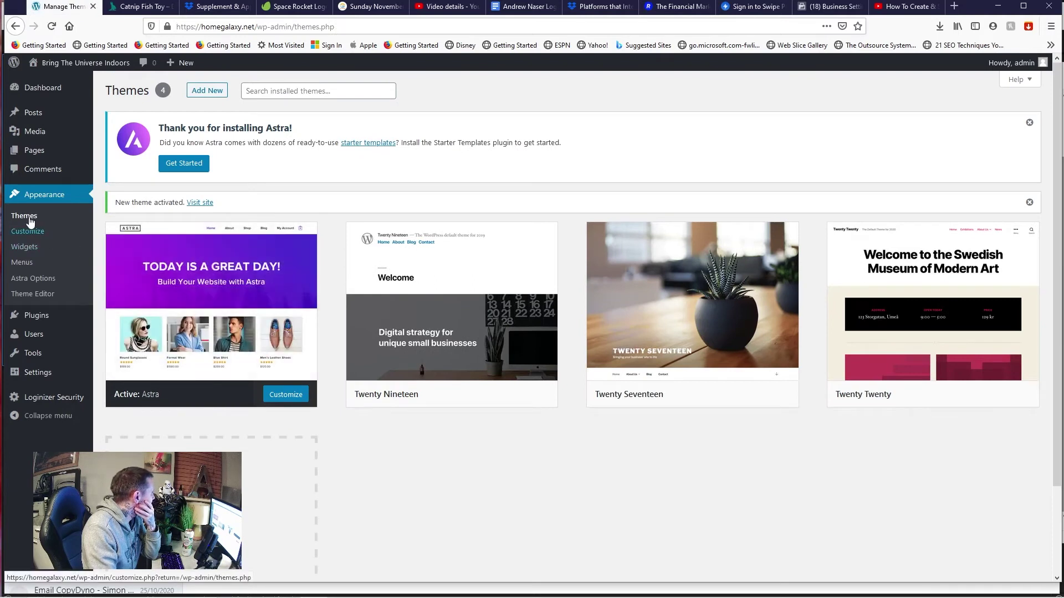
Step: Upload astra-addon-plugin-2.7.1.zip from the Fitness Store folder as a new plugin, install it and activate it
{"action": "mouse_move", "coordinate": [64, 326]}
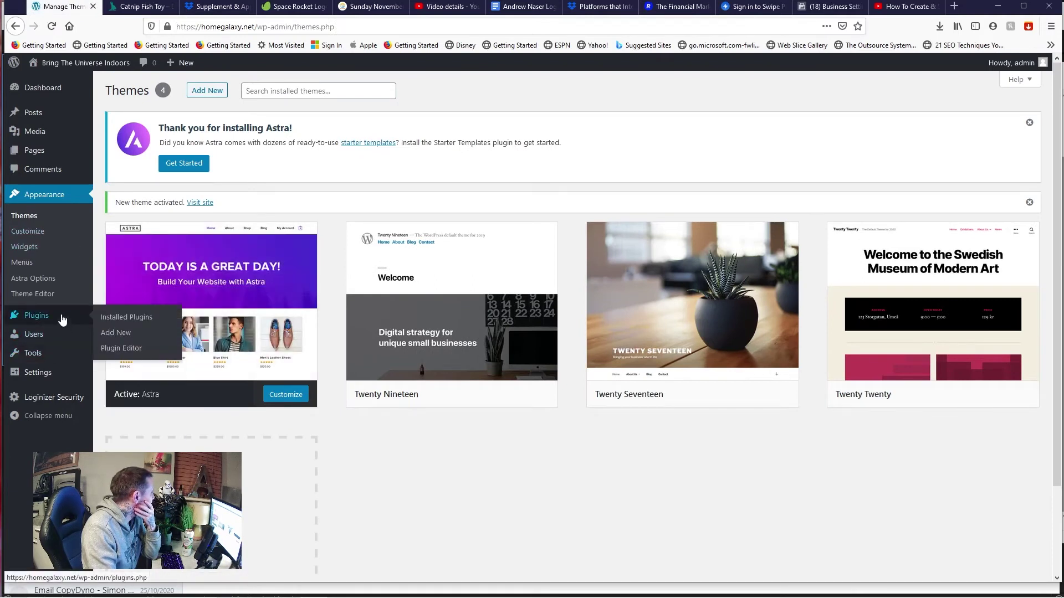
{"action": "left_click", "coordinate": [113, 334]}
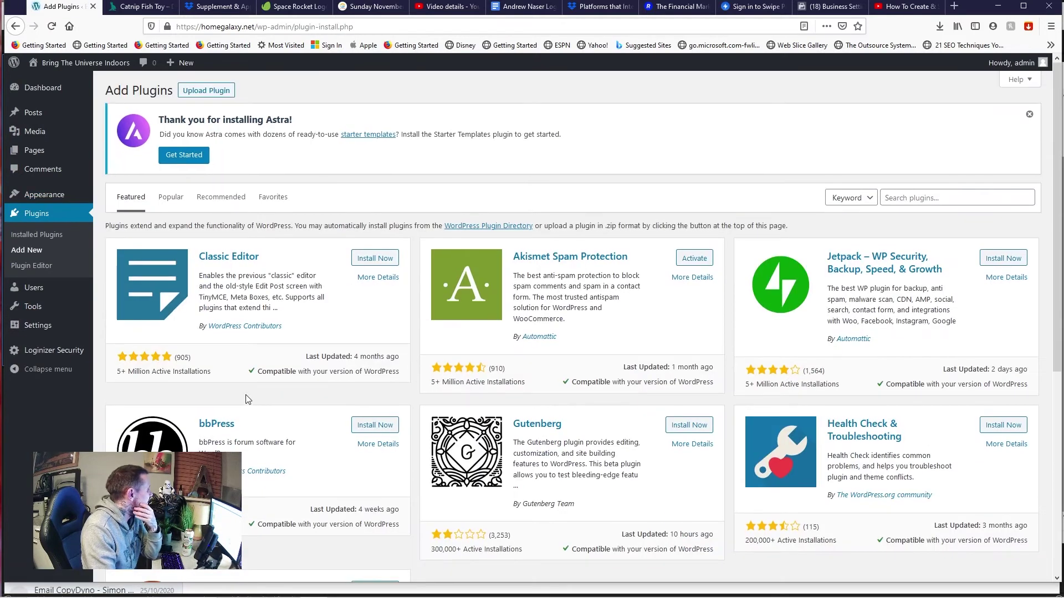
{"action": "left_click", "coordinate": [206, 91]}
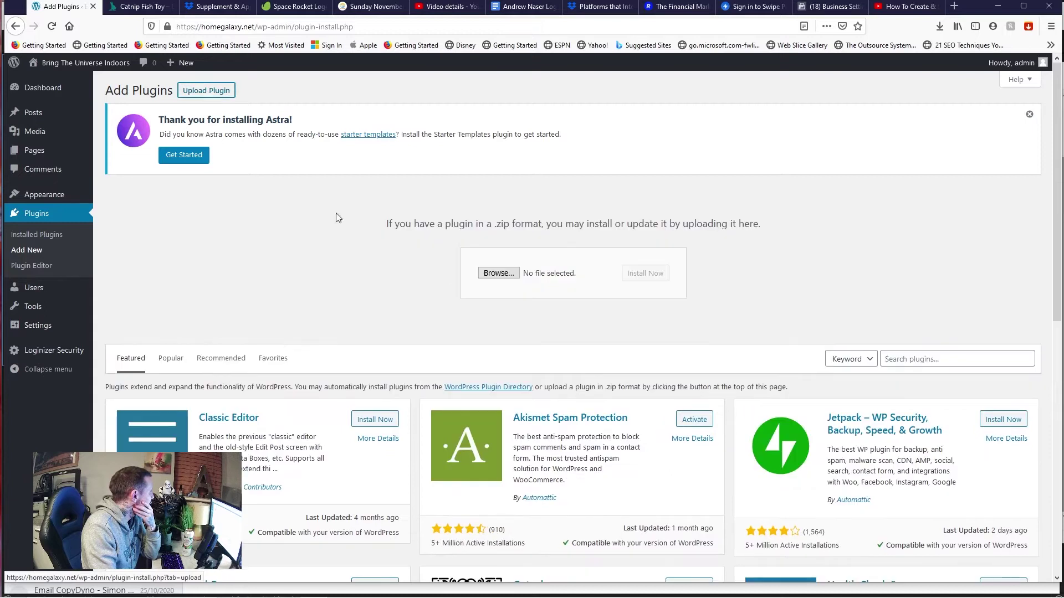
{"action": "left_click", "coordinate": [488, 272]}
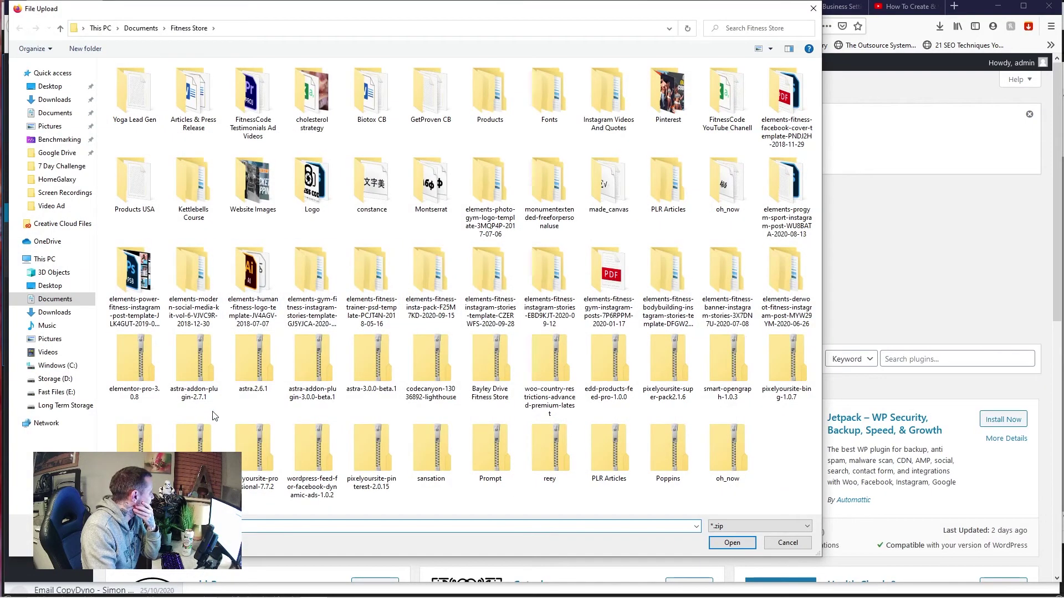
{"action": "left_click", "coordinate": [195, 380]}
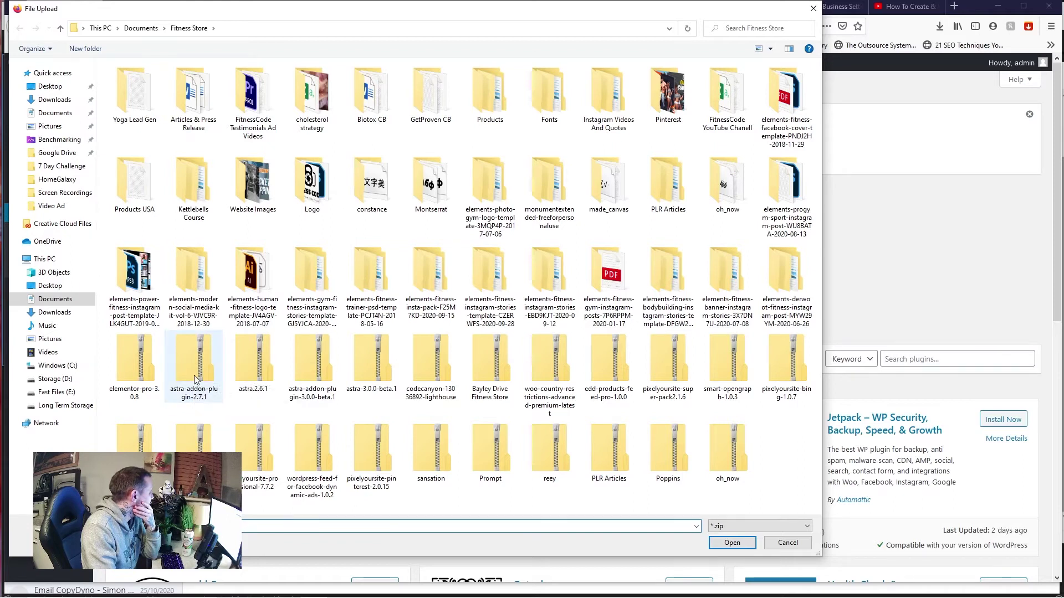
{"action": "double_click", "coordinate": [195, 380]}
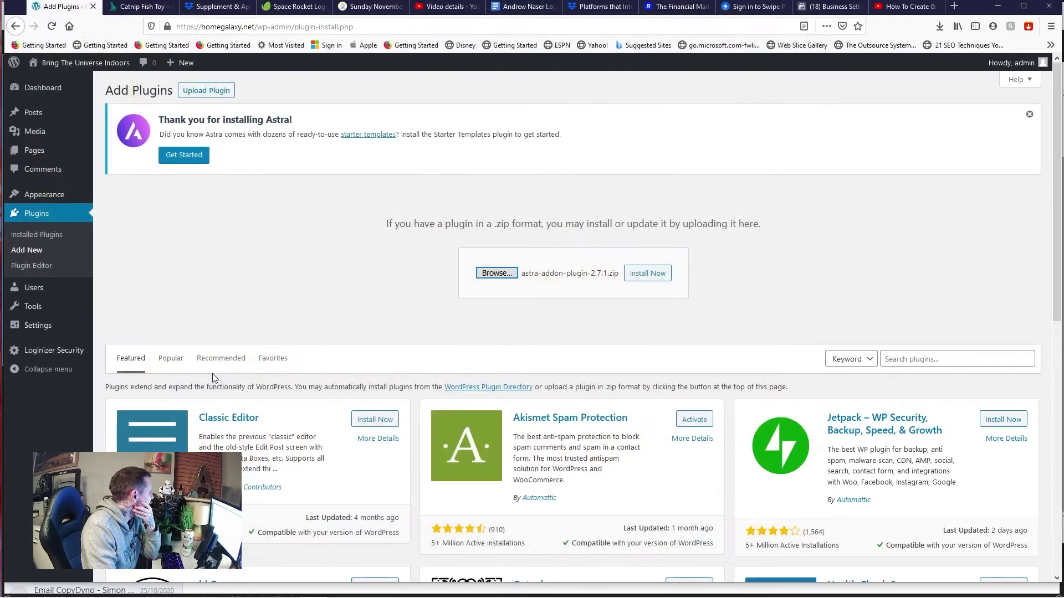
{"action": "left_click", "coordinate": [645, 275]}
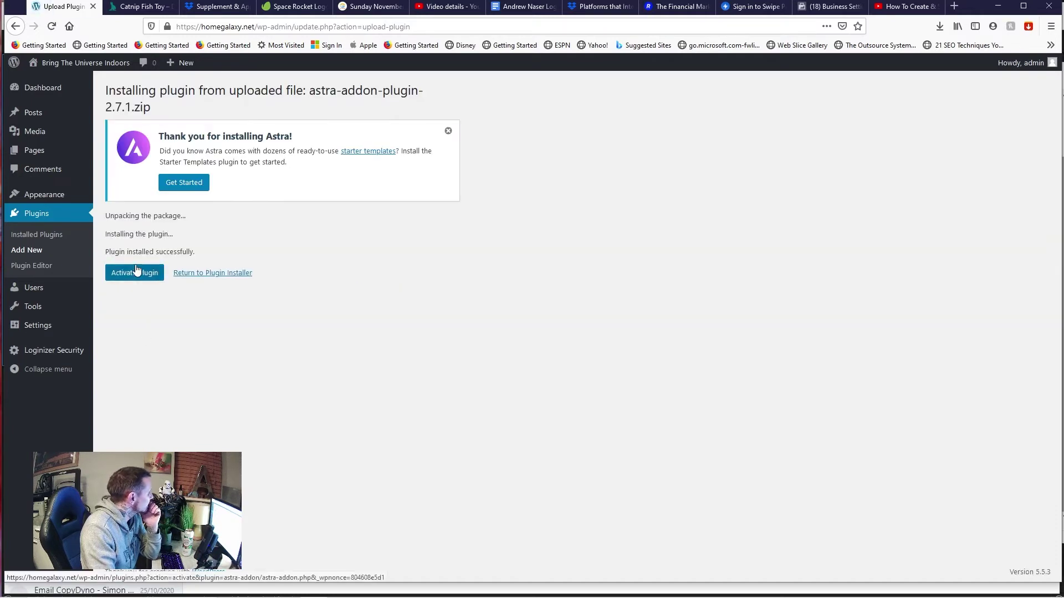
{"action": "left_click", "coordinate": [135, 273]}
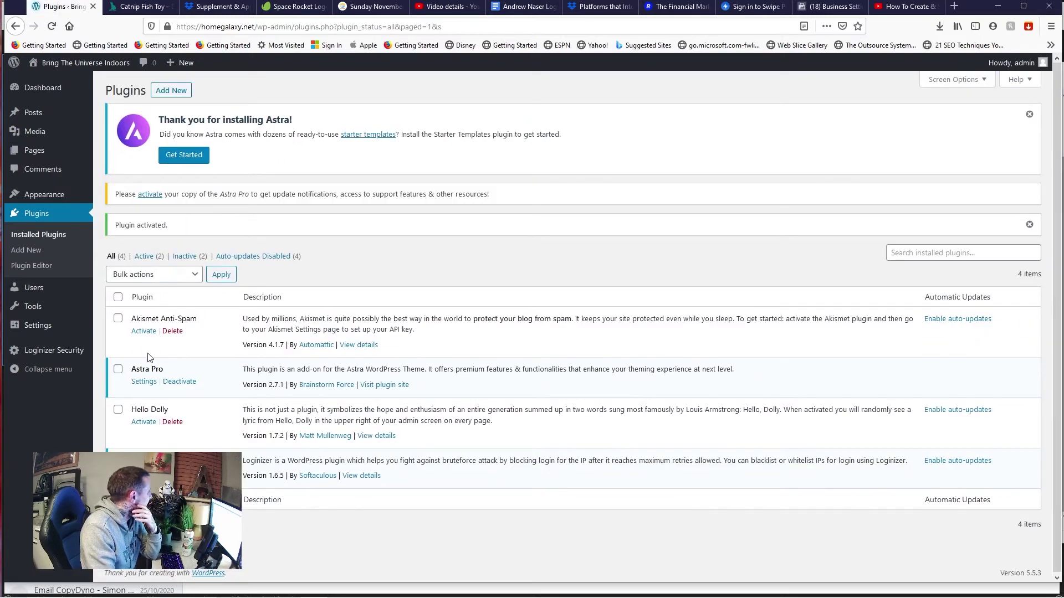
Step: Upload elementor-pro-3.0.8.zip from the Fitness Store folder as a new plugin, install it and activate it
{"action": "left_click", "coordinate": [26, 249]}
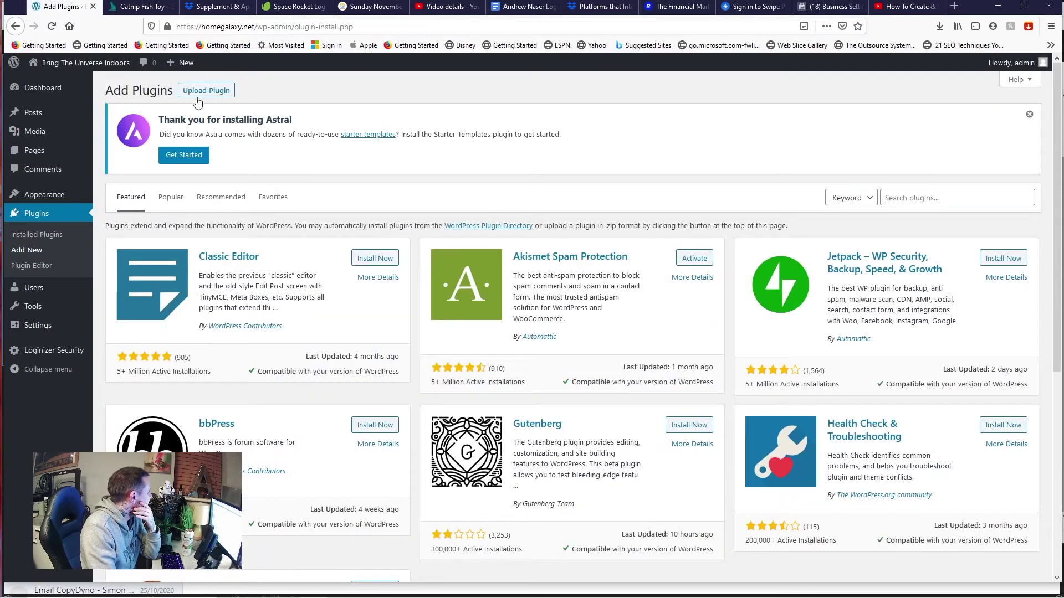
{"action": "left_click", "coordinate": [197, 95]}
{"action": "left_click", "coordinate": [499, 273]}
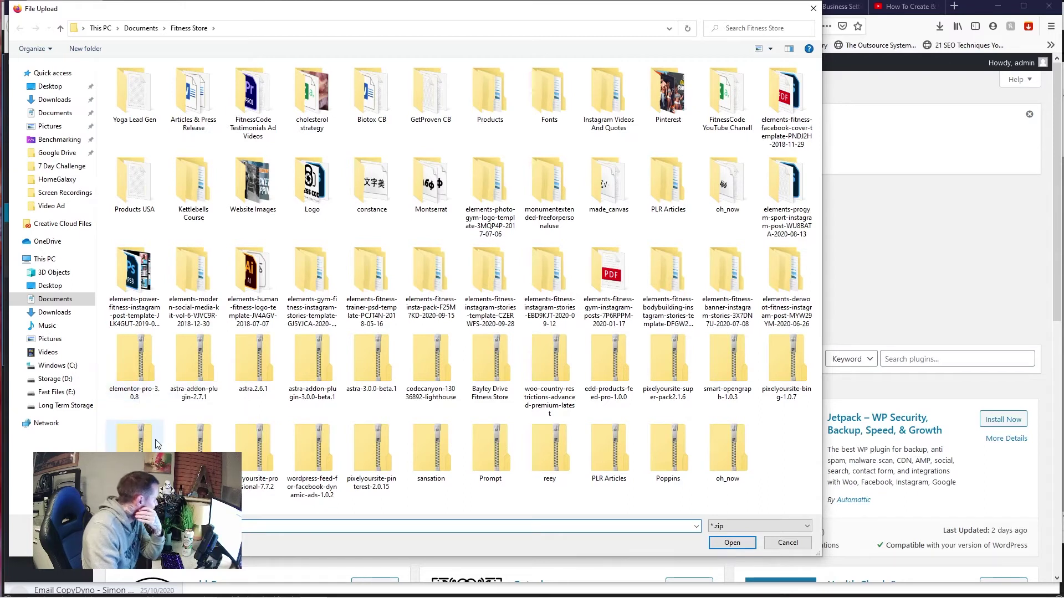
{"action": "double_click", "coordinate": [138, 376]}
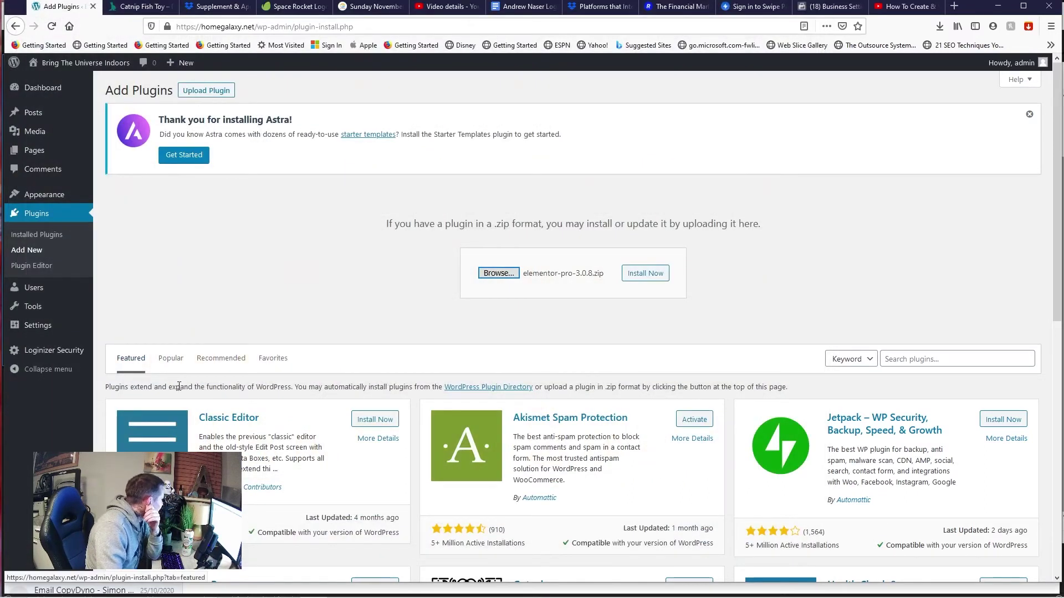
{"action": "left_click", "coordinate": [624, 280]}
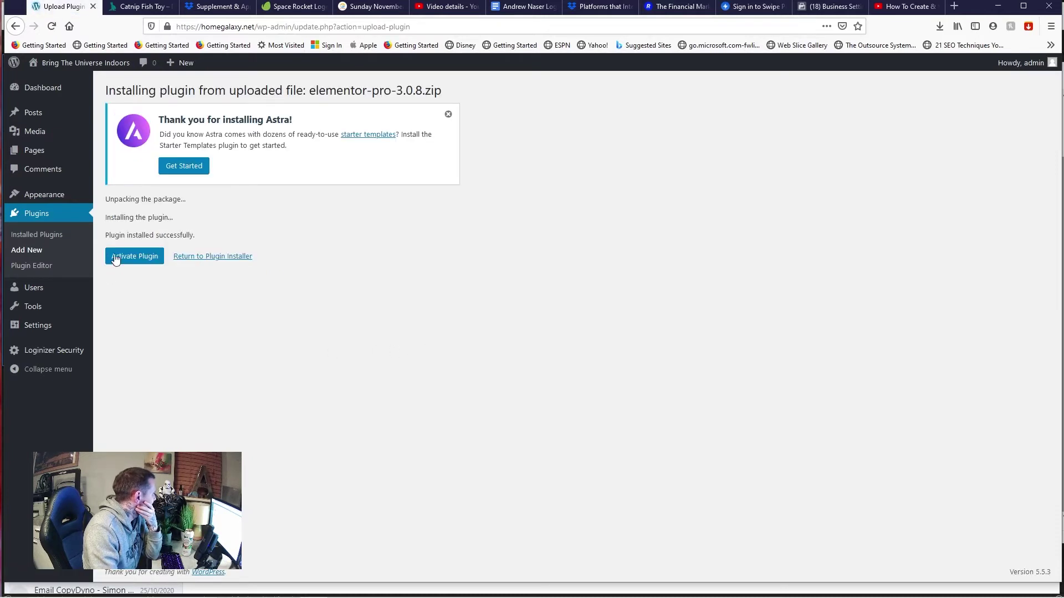
{"action": "left_click", "coordinate": [131, 264]}
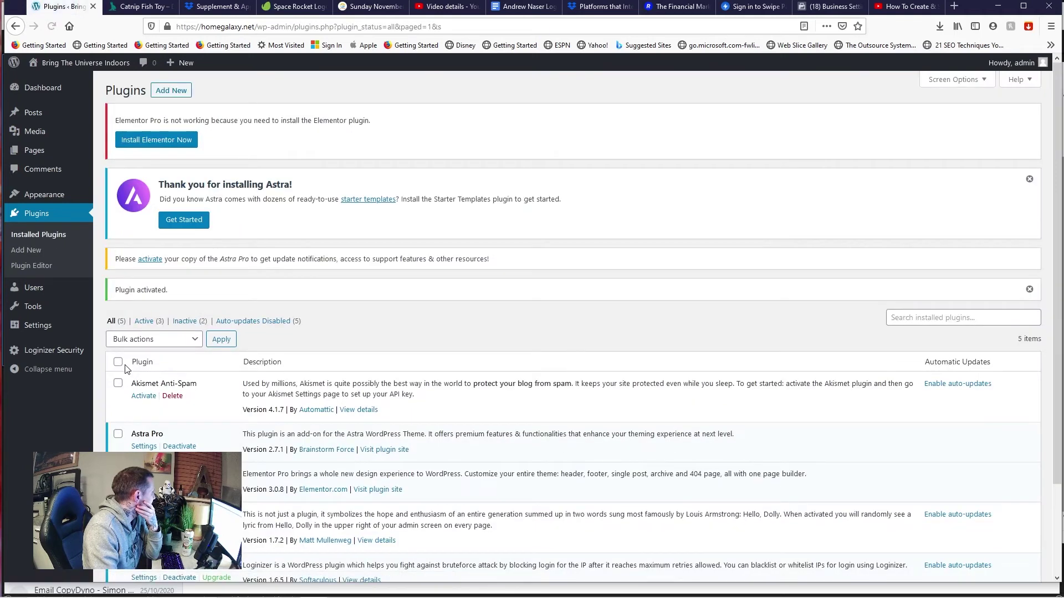
Step: Install and activate the required Elementor Website Builder plugin, and close its Getting Started page
{"action": "left_click", "coordinate": [156, 139]}
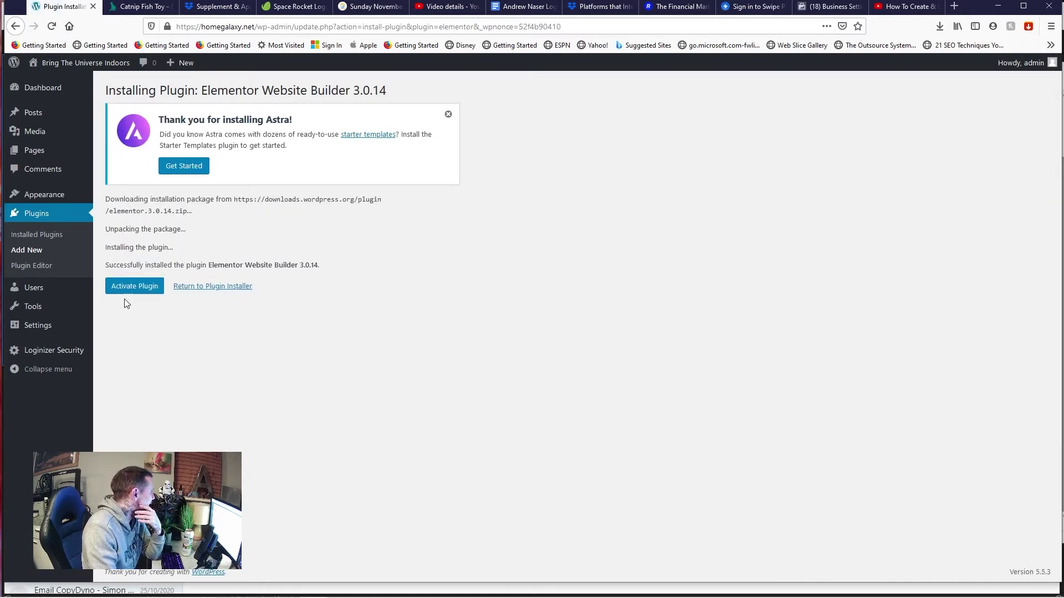
{"action": "left_click", "coordinate": [133, 293]}
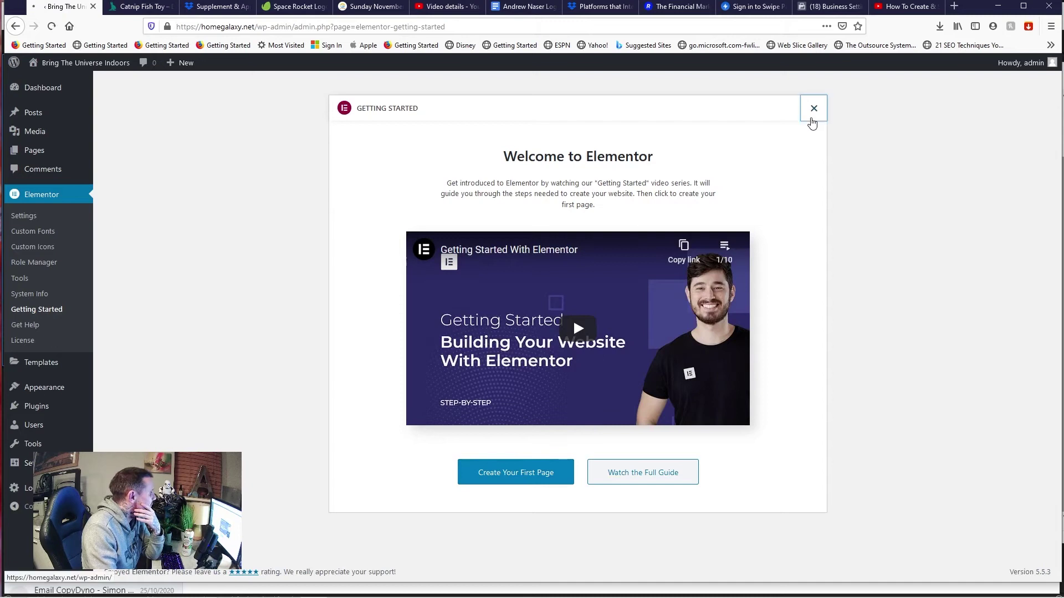
{"action": "left_click", "coordinate": [814, 110]}
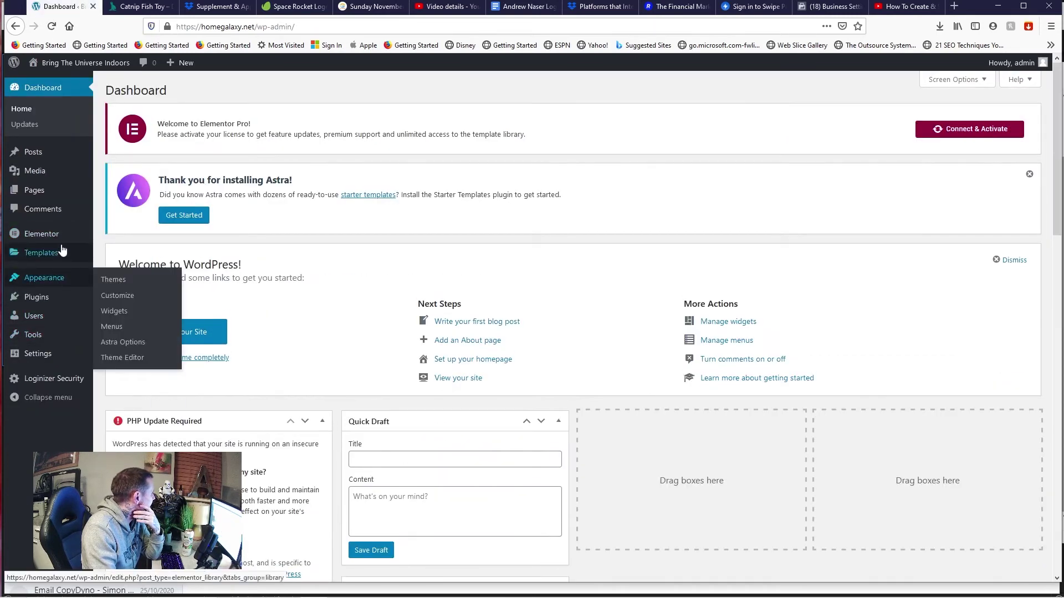
Step: Open the theme file editor, and copy the HomeGalaxy pixel base code from Facebook Business settings
{"action": "left_click", "coordinate": [114, 358]}
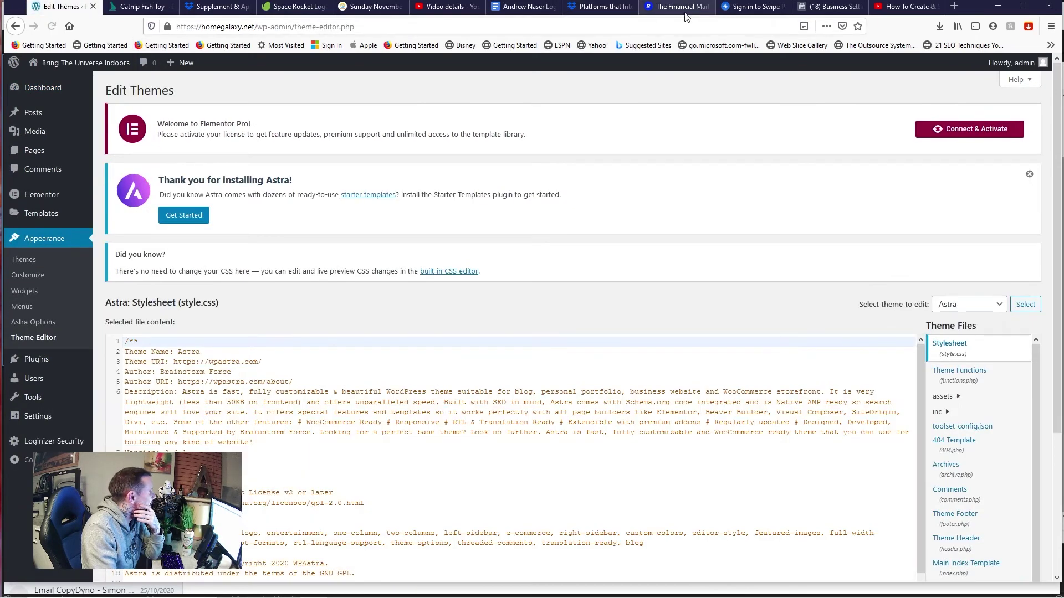
{"action": "left_click", "coordinate": [826, 7]}
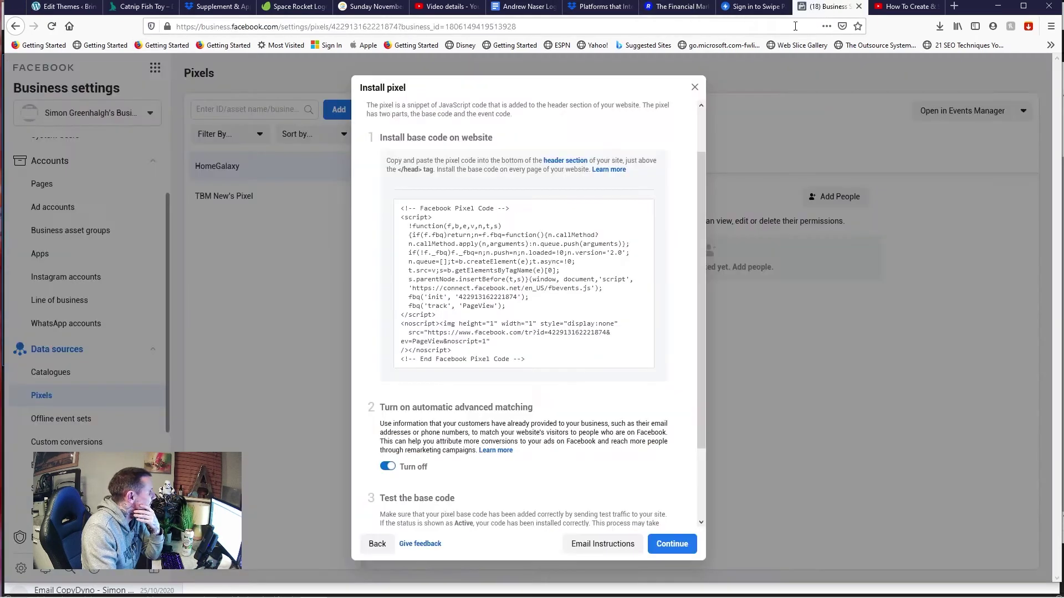
{"action": "left_click", "coordinate": [498, 293]}
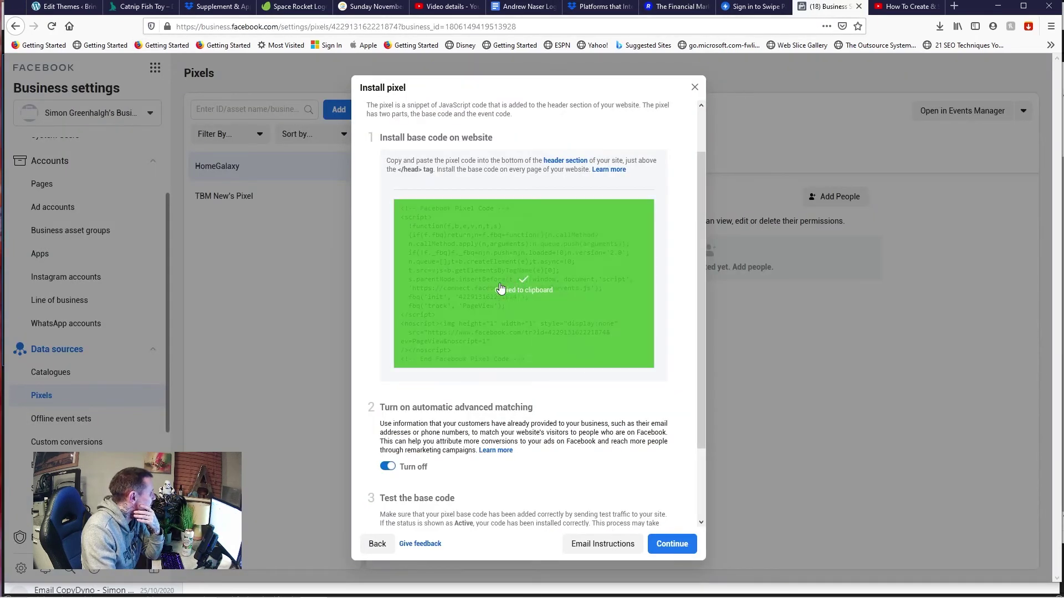
Step: Return to the WordPress theme editor and open Astra's Theme Header file (header.php) for editing
{"action": "left_click", "coordinate": [61, 7]}
{"action": "scroll", "coordinate": [571, 402], "scroll_direction": "down", "scroll_amount": 5}
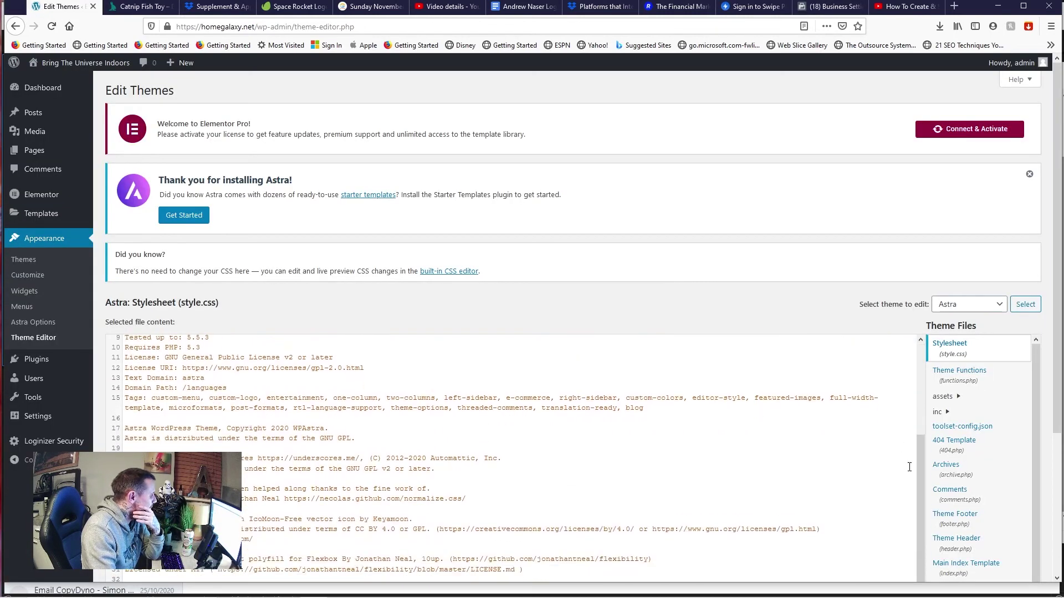
{"action": "scroll", "coordinate": [949, 475], "scroll_direction": "down", "scroll_amount": 1}
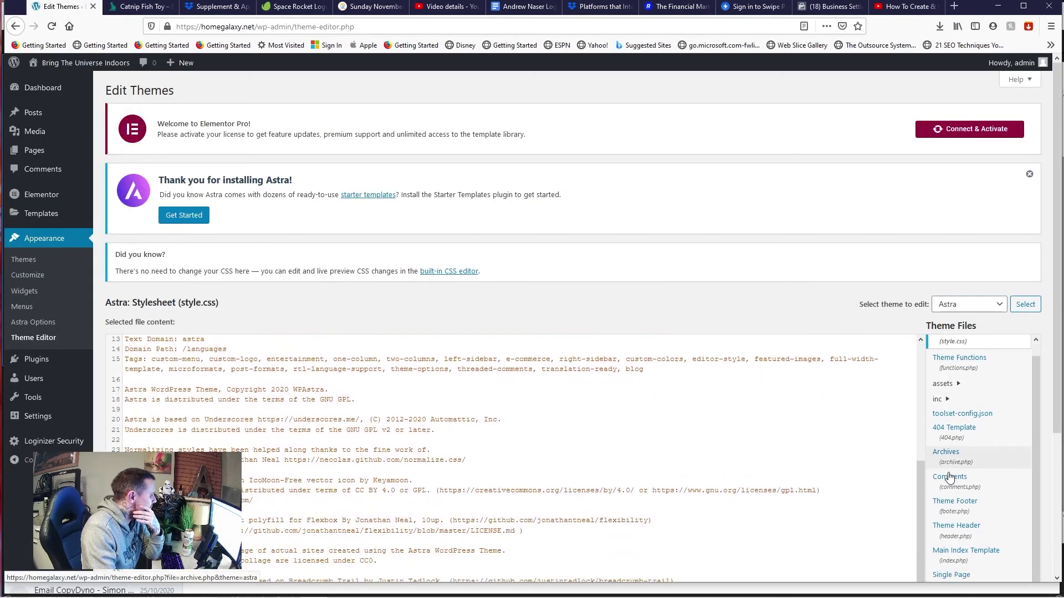
{"action": "left_click", "coordinate": [963, 521]}
Step: Paste the Facebook pixel code on a new line after astra_head_bottom(), just above the closing </head> tag, and update the file
{"action": "scroll", "coordinate": [187, 447], "scroll_direction": "down", "scroll_amount": 5}
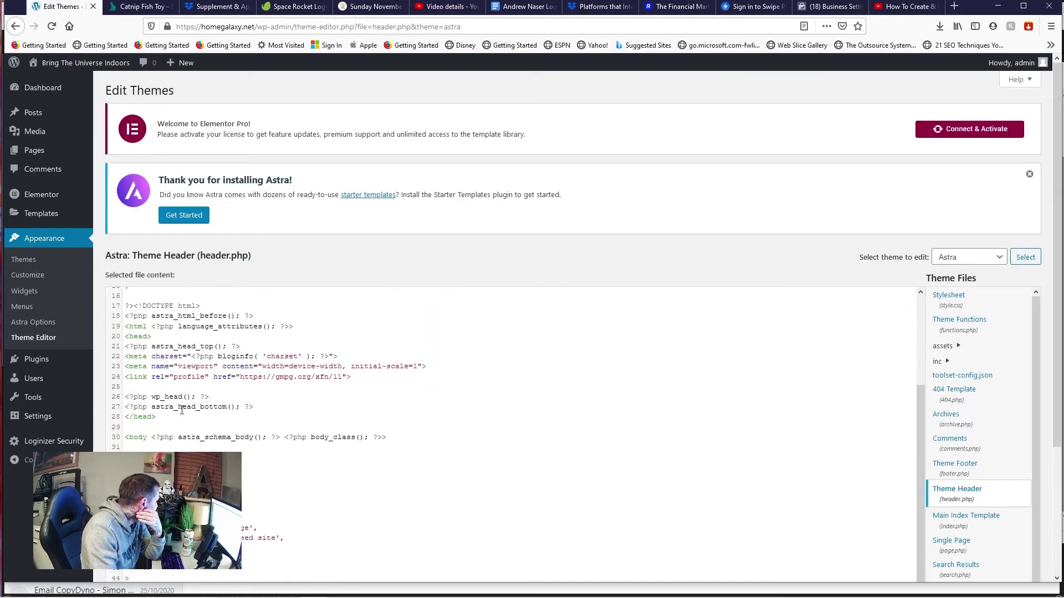
{"action": "left_click", "coordinate": [260, 408]}
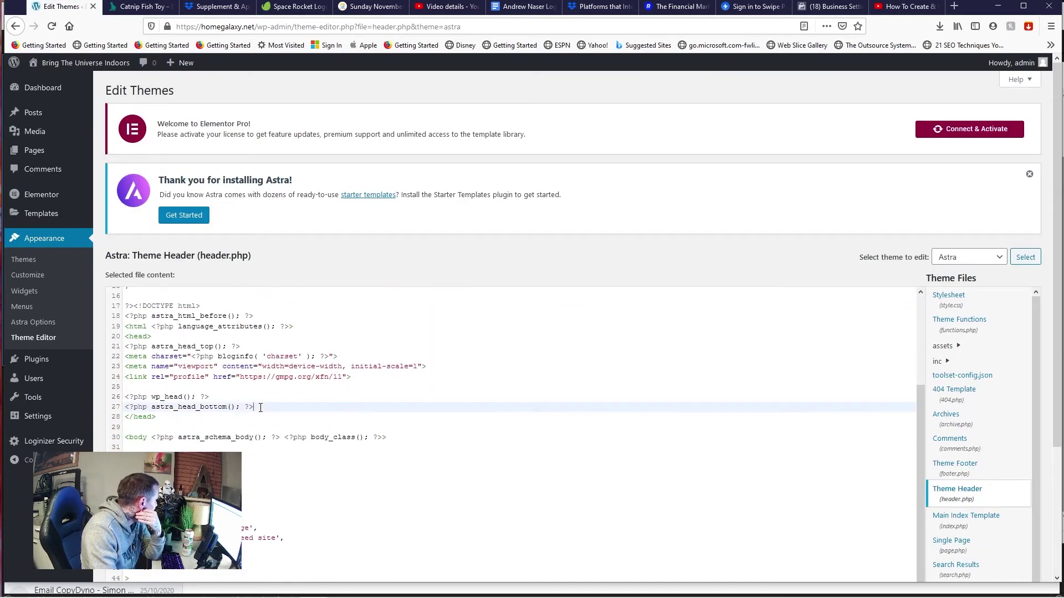
{"action": "key", "text": "Return"}
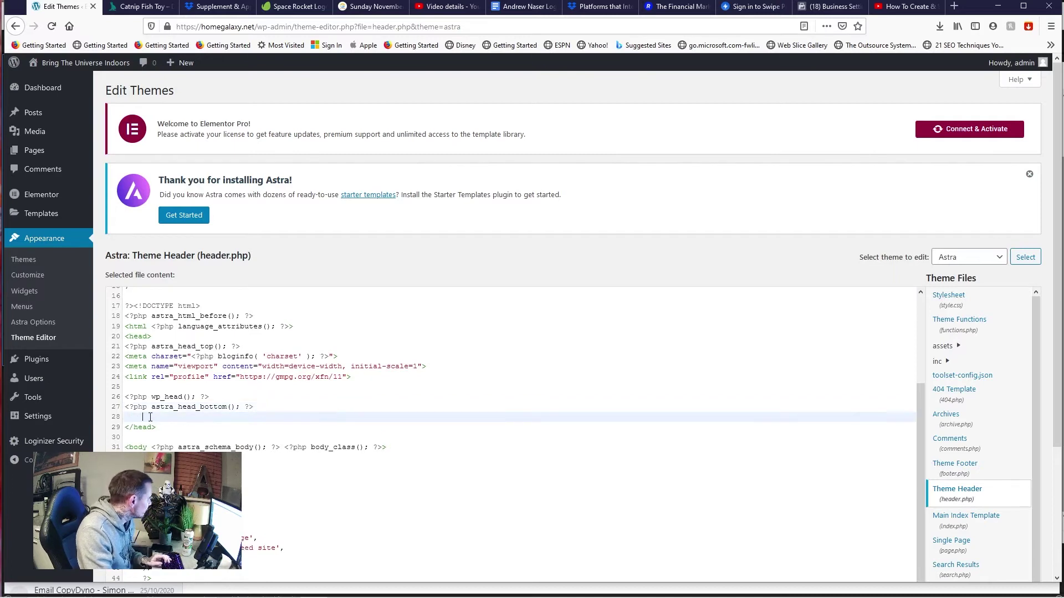
{"action": "right_click", "coordinate": [149, 417]}
{"action": "left_click", "coordinate": [178, 468]}
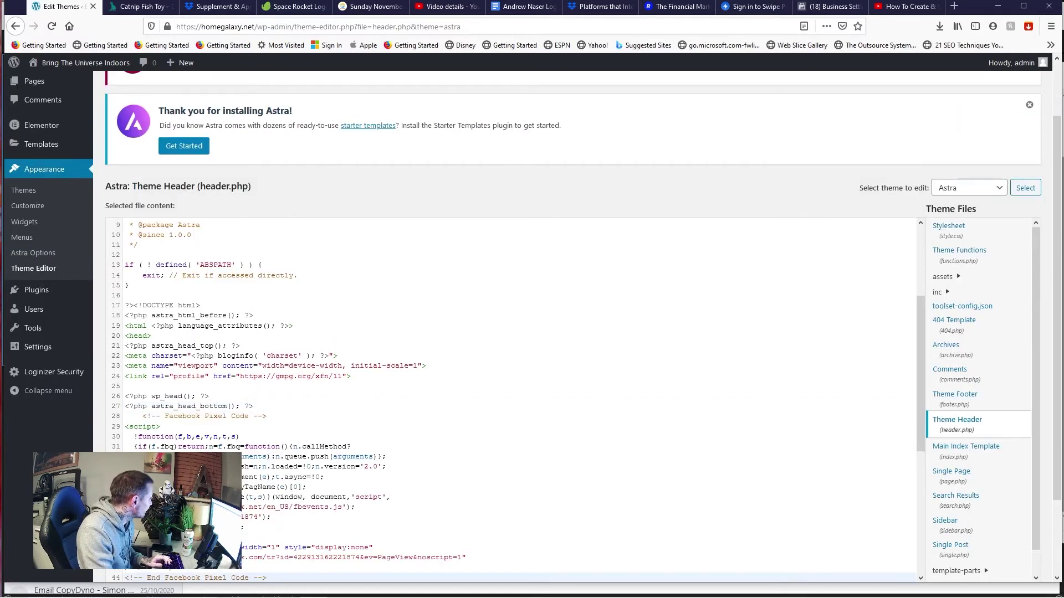
{"action": "scroll", "coordinate": [177, 468], "scroll_direction": "down", "scroll_amount": 2}
{"action": "scroll", "coordinate": [178, 468], "scroll_direction": "down", "scroll_amount": 8}
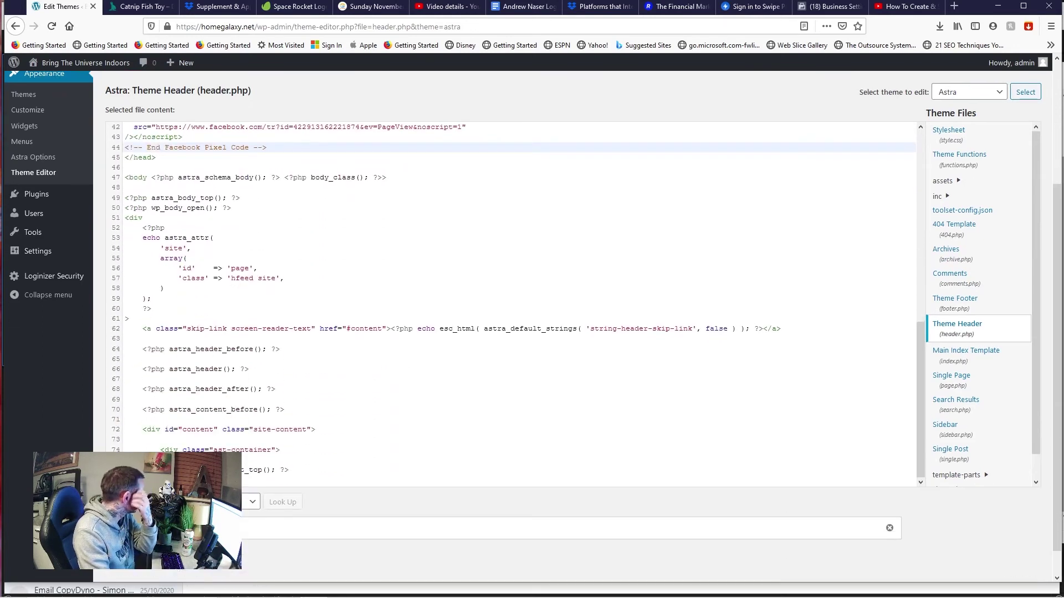
{"action": "left_click", "coordinate": [838, 18]}
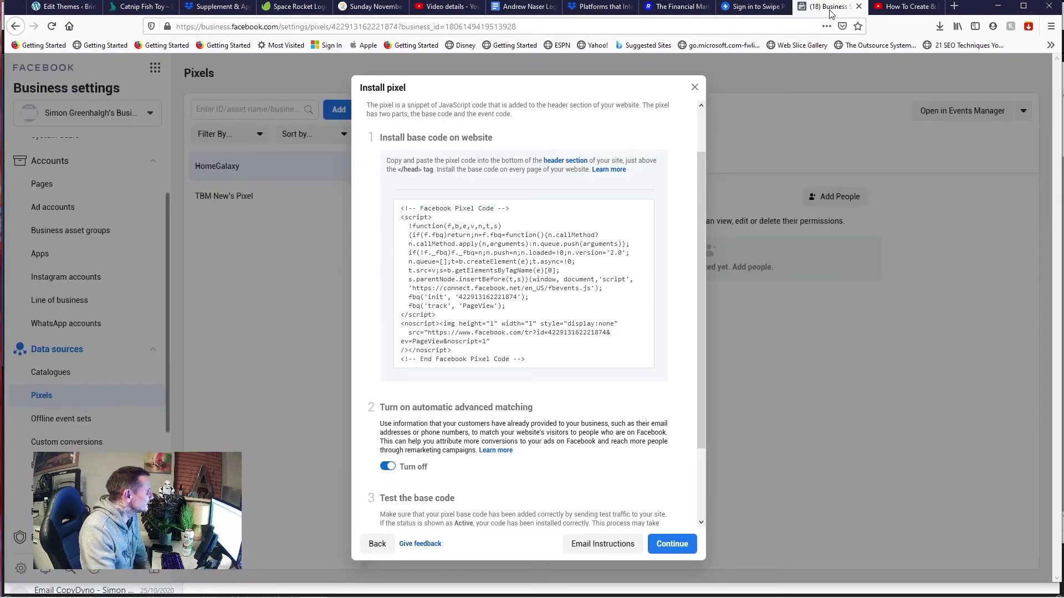
{"action": "scroll", "coordinate": [434, 454], "scroll_direction": "down", "scroll_amount": 1}
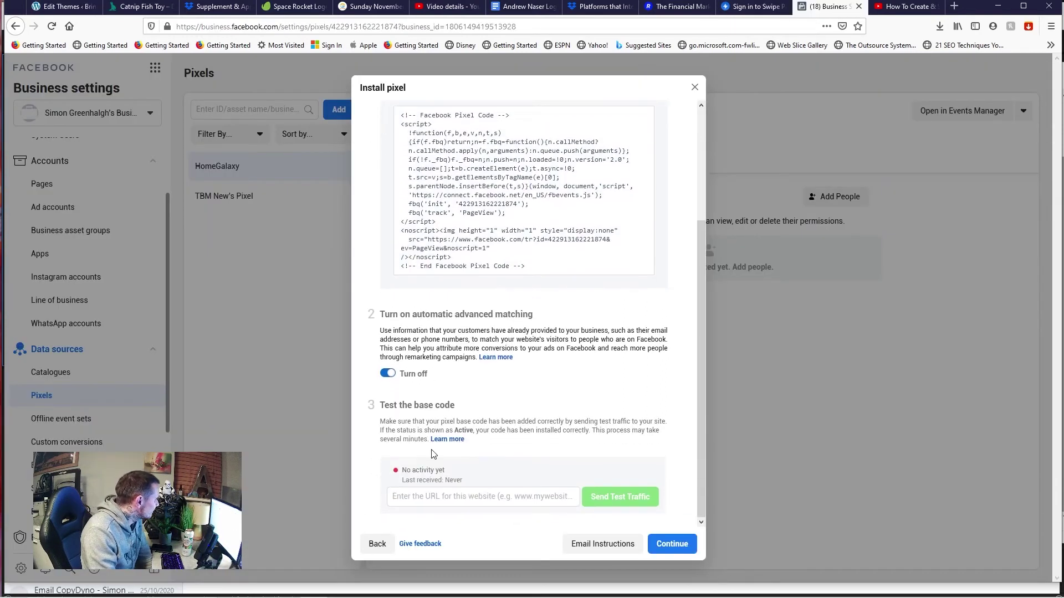
{"action": "left_click", "coordinate": [431, 497]}
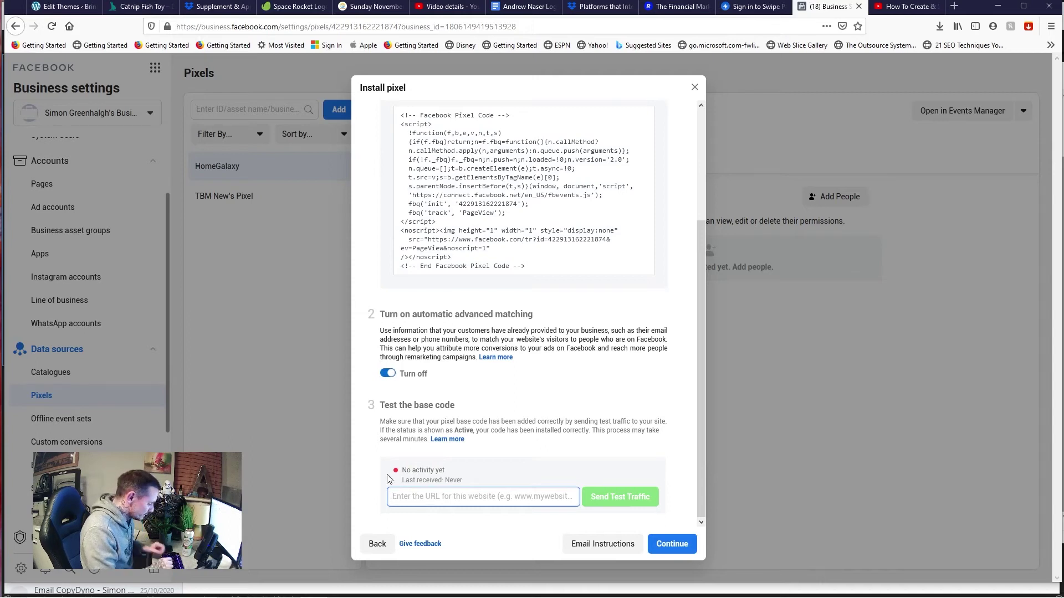
{"action": "type", "text": "https:"}
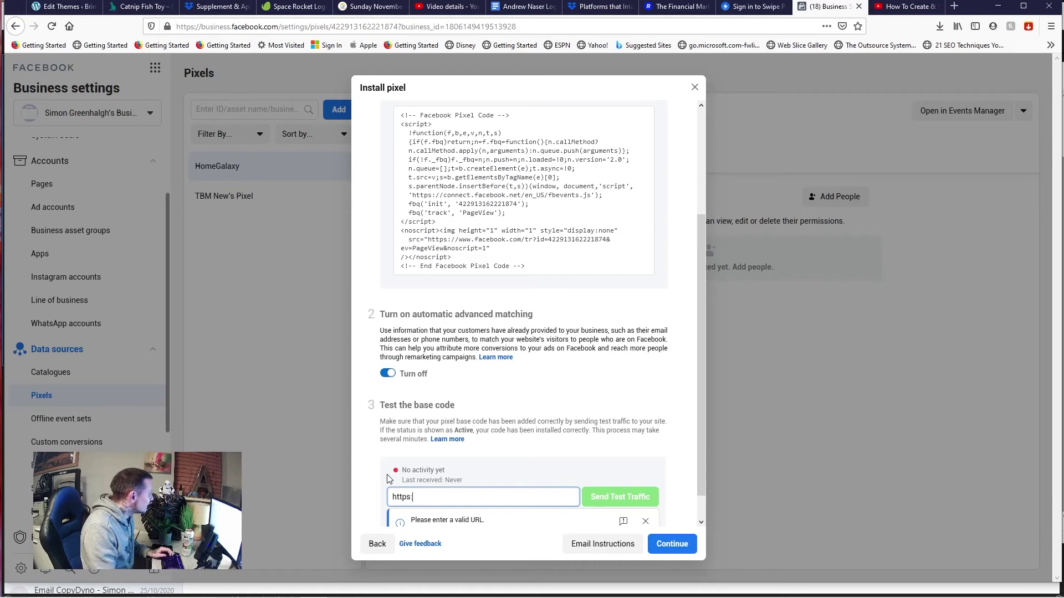
{"action": "left_click", "coordinate": [58, 6]}
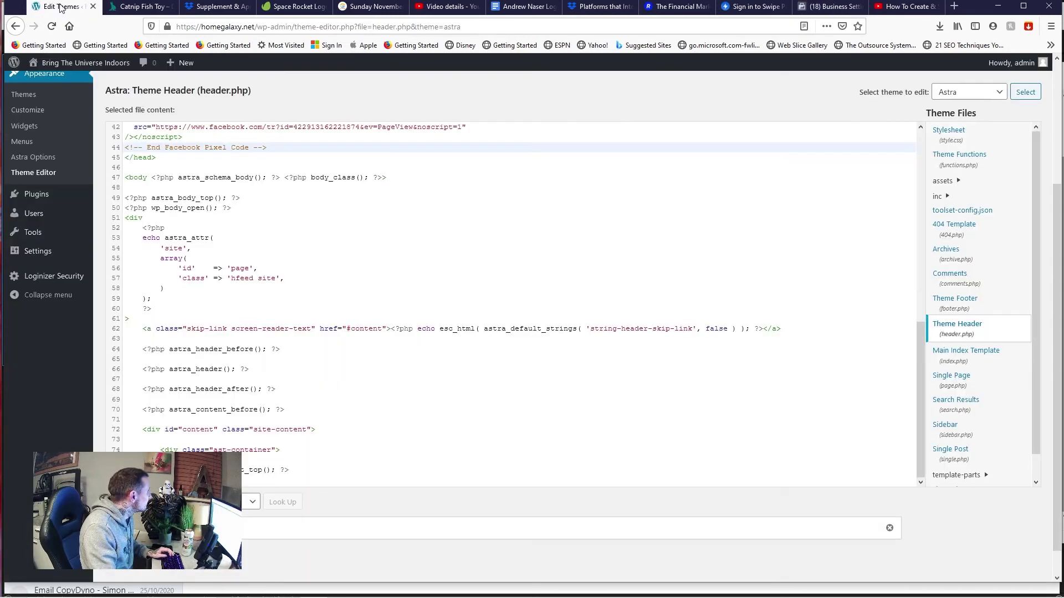
{"action": "left_click", "coordinate": [834, 9]}
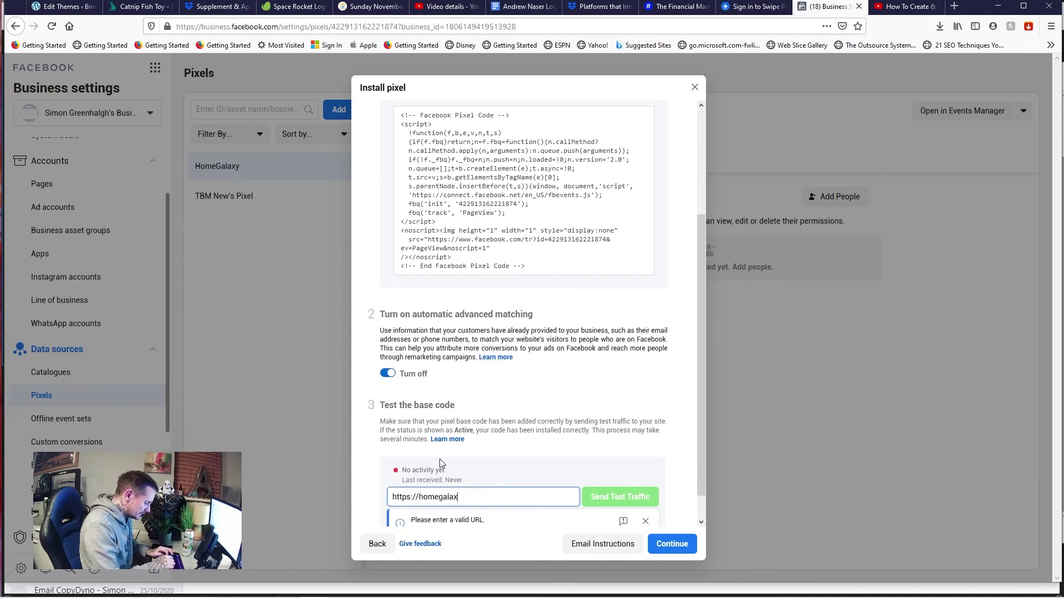
{"action": "type", "text": "net"}
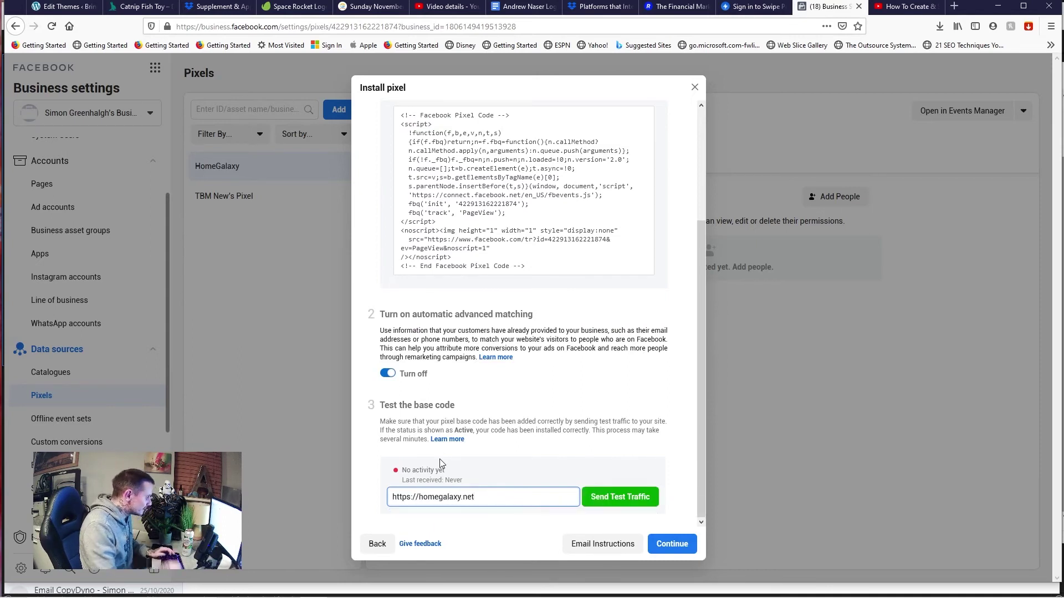
Step: Send test traffic to the website, check the pixel's base code status in the Install pixel dialog, and continue to event setup
{"action": "left_click", "coordinate": [620, 497]}
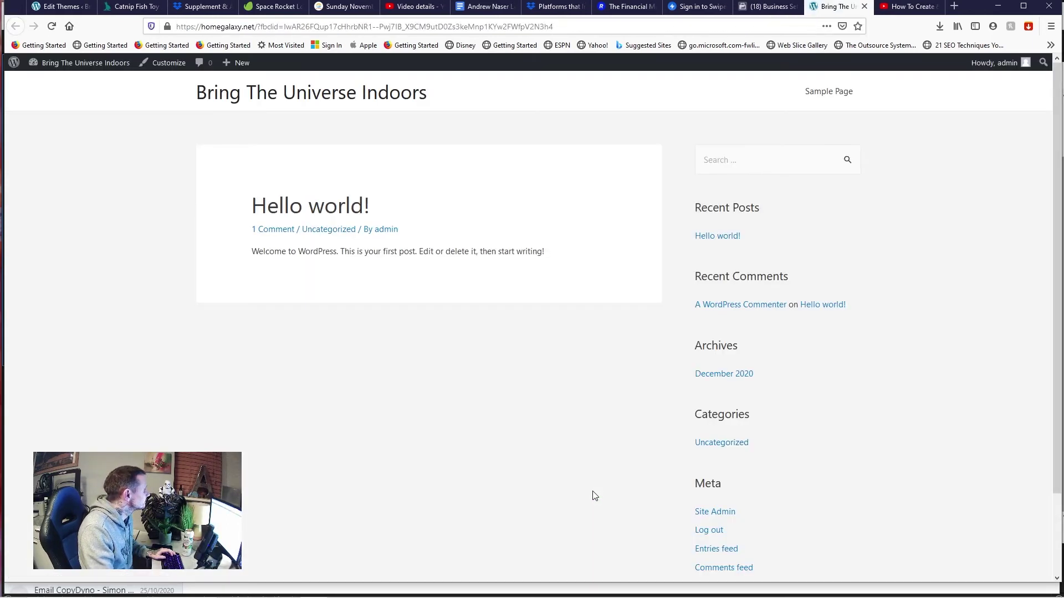
{"action": "left_click", "coordinate": [766, 5]}
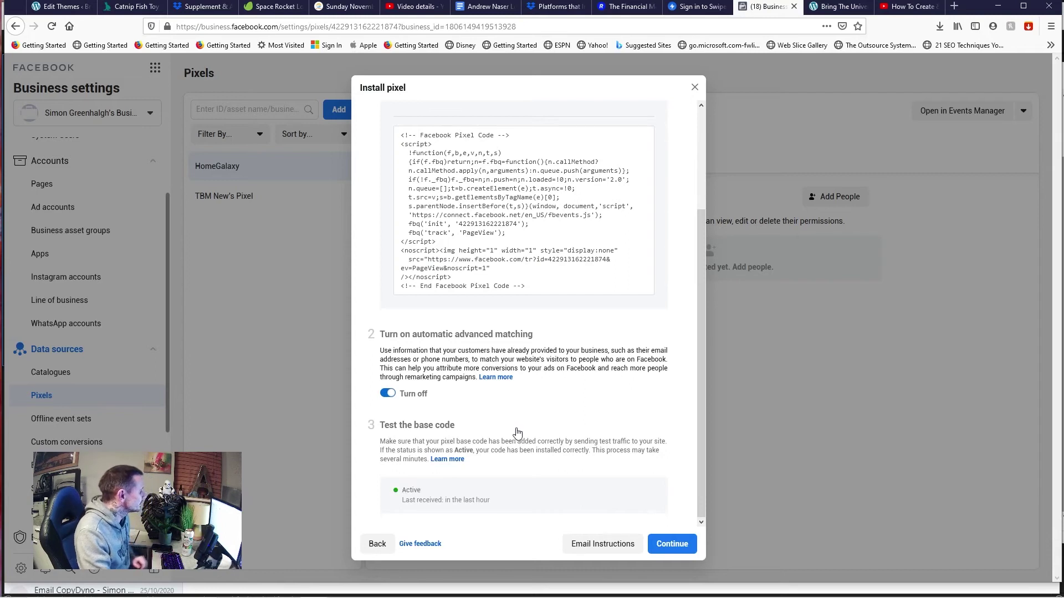
{"action": "left_click", "coordinate": [672, 545]}
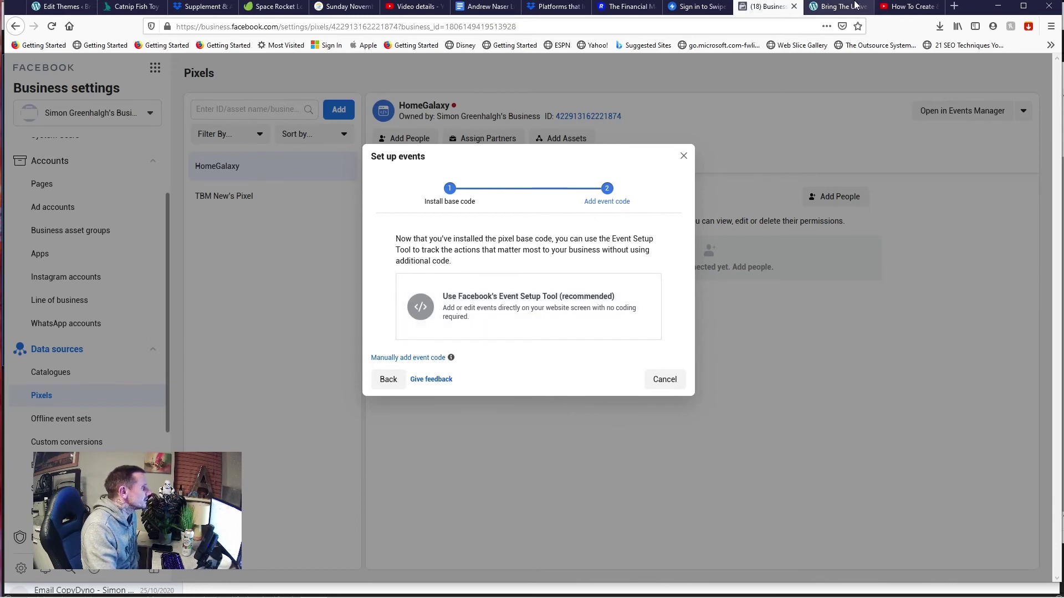
Step: View the live HomeGalaxy site, then return to Facebook Business settings and cancel the event setup
{"action": "left_click", "coordinate": [835, 9]}
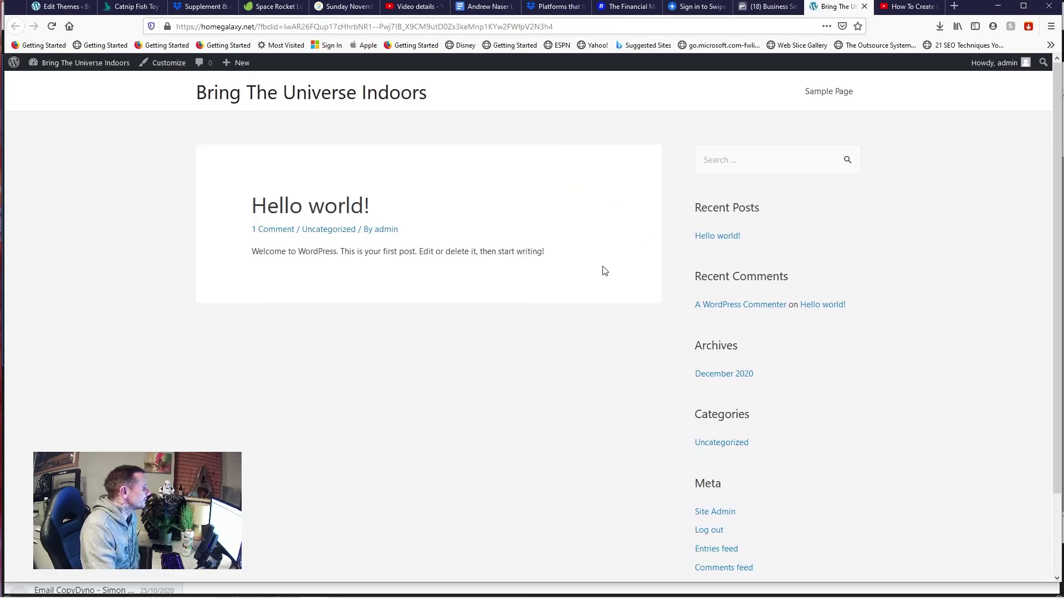
{"action": "left_click", "coordinate": [761, 9]}
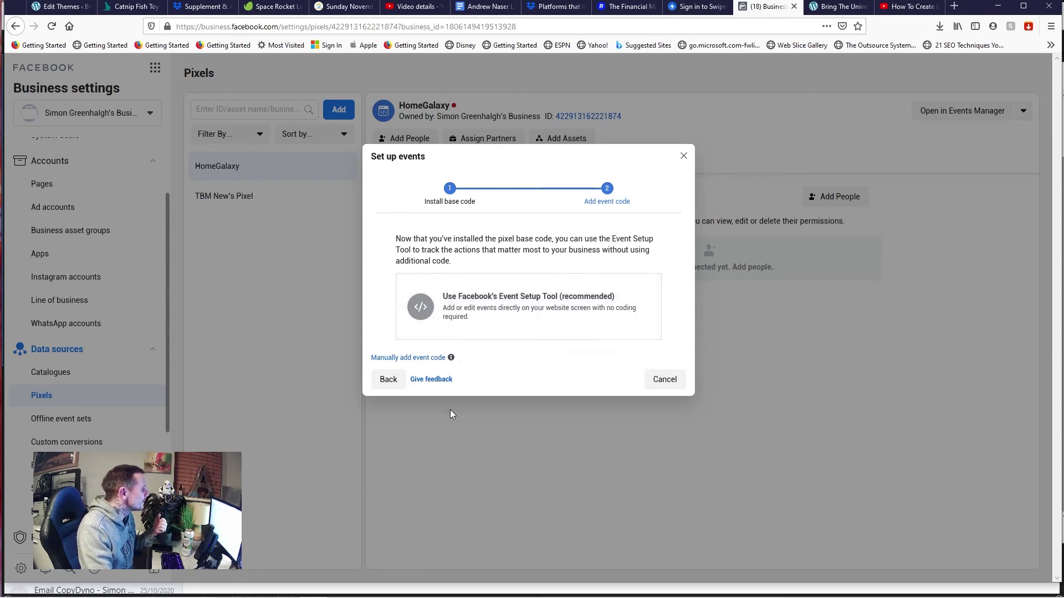
{"action": "left_click", "coordinate": [659, 380]}
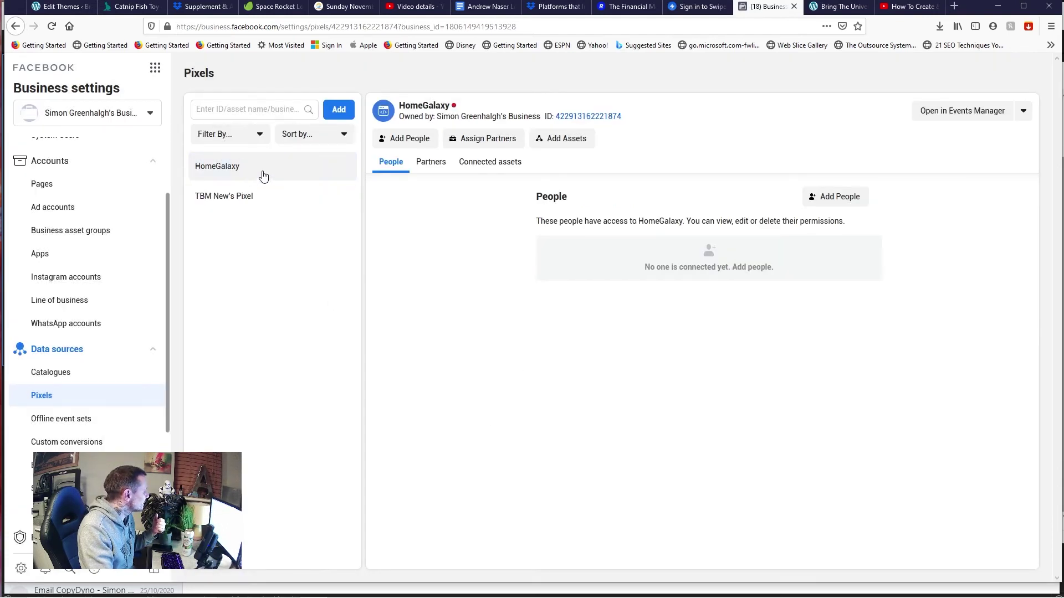
Step: Review the available business accounts, the HomeGalaxy page and ad account, and the options for adding an ad account
{"action": "scroll", "coordinate": [77, 396], "scroll_direction": "down", "scroll_amount": 1}
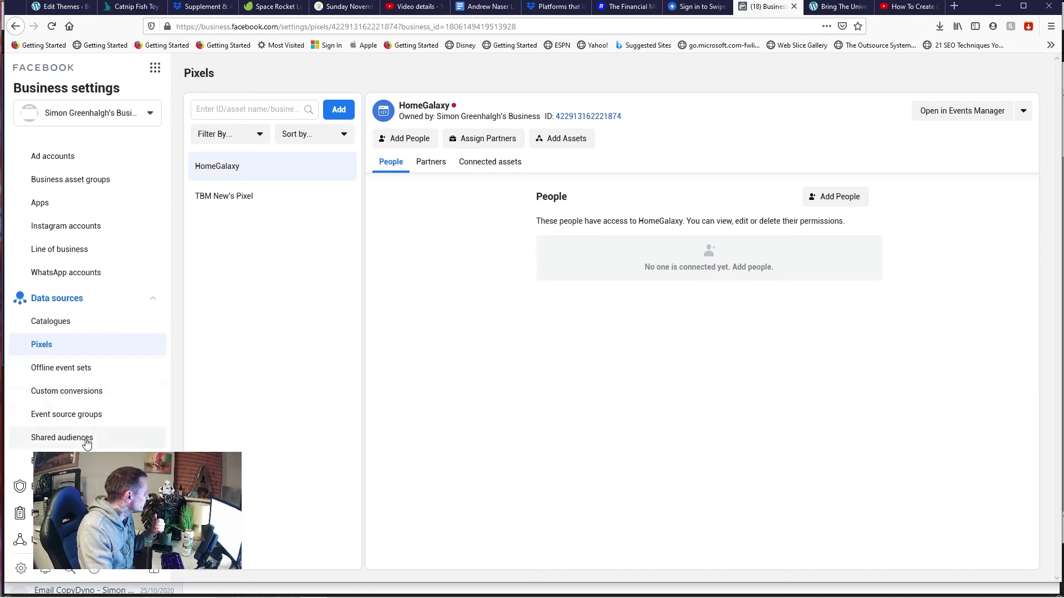
{"action": "scroll", "coordinate": [84, 441], "scroll_direction": "down", "scroll_amount": 3}
{"action": "scroll", "coordinate": [77, 435], "scroll_direction": "down", "scroll_amount": 1}
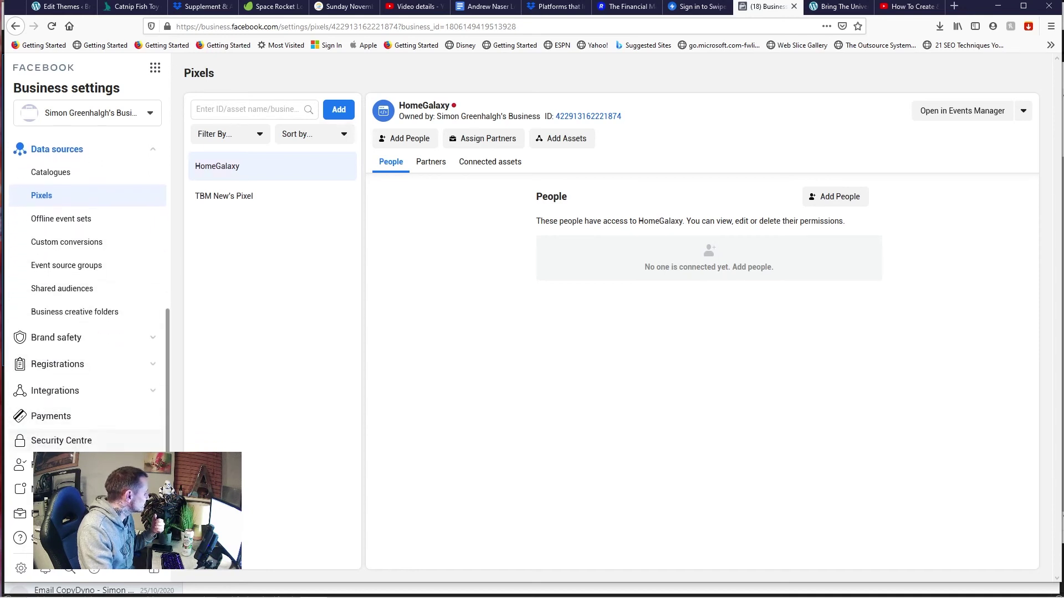
{"action": "scroll", "coordinate": [78, 434], "scroll_direction": "up", "scroll_amount": 6}
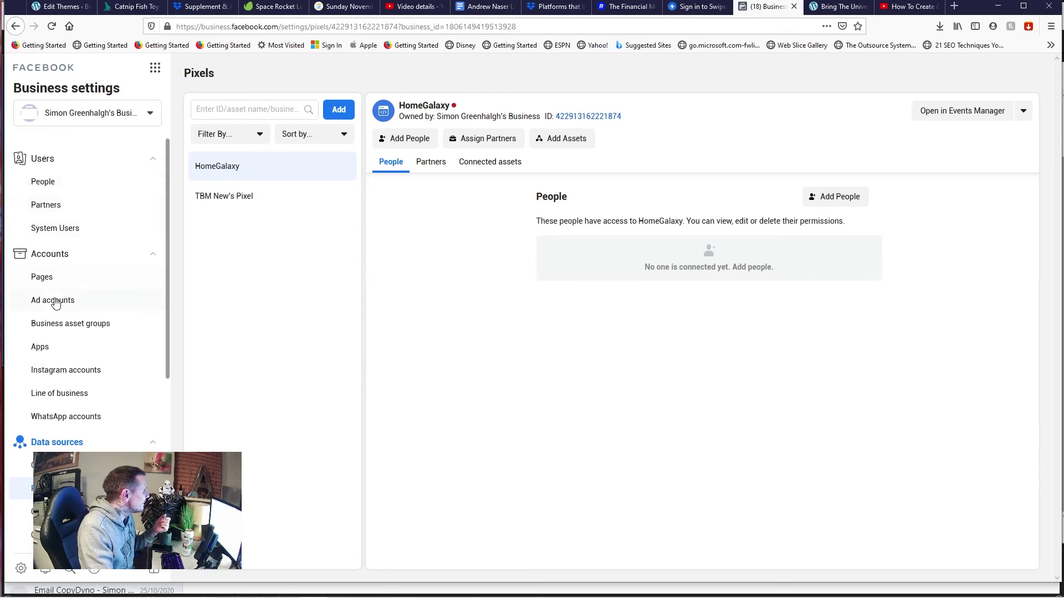
{"action": "left_click", "coordinate": [105, 118]}
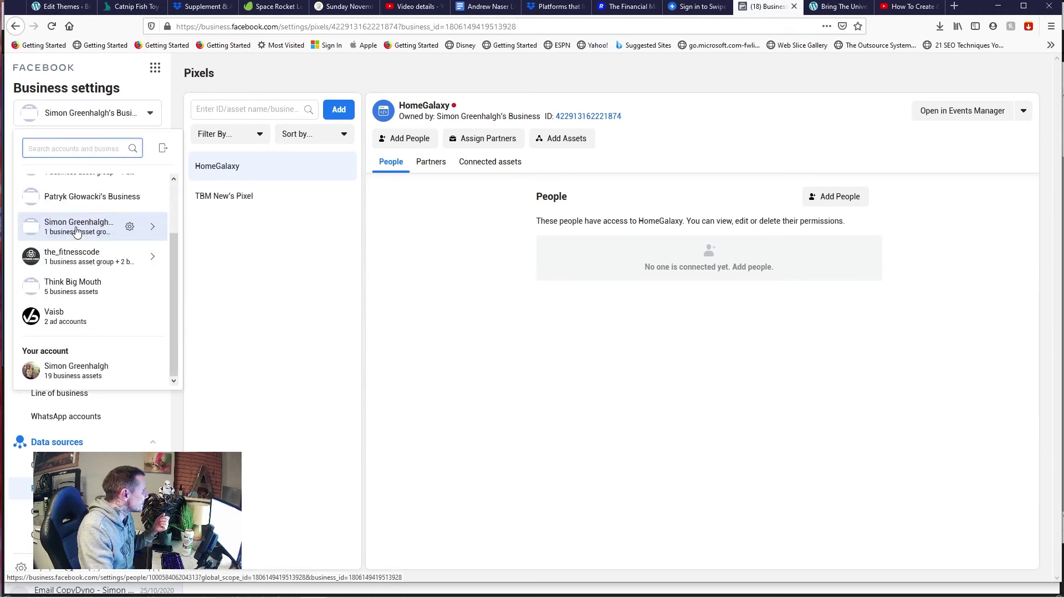
{"action": "left_click", "coordinate": [220, 325]}
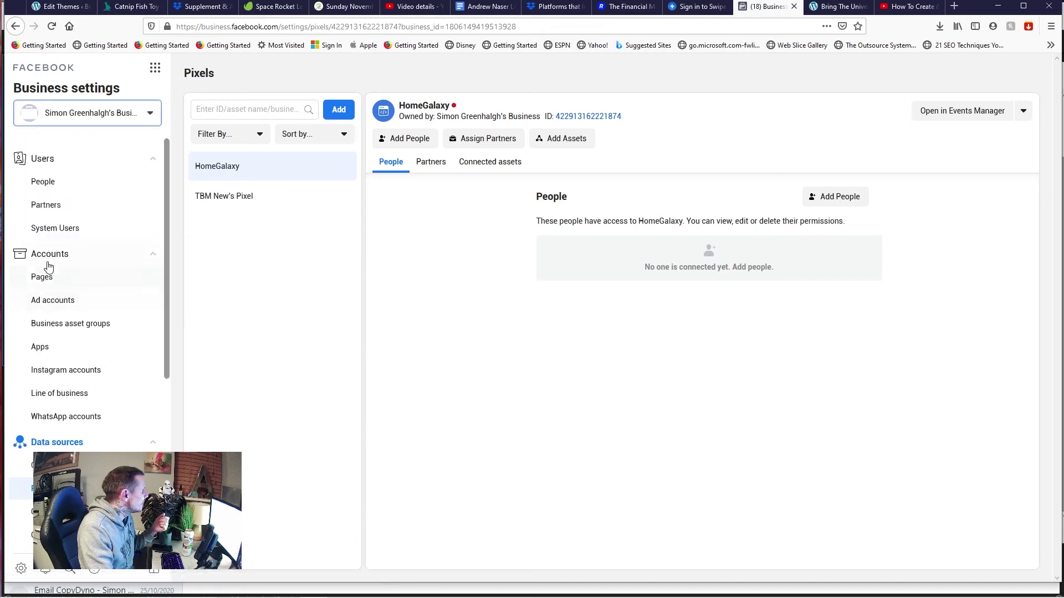
{"action": "left_click", "coordinate": [58, 282]}
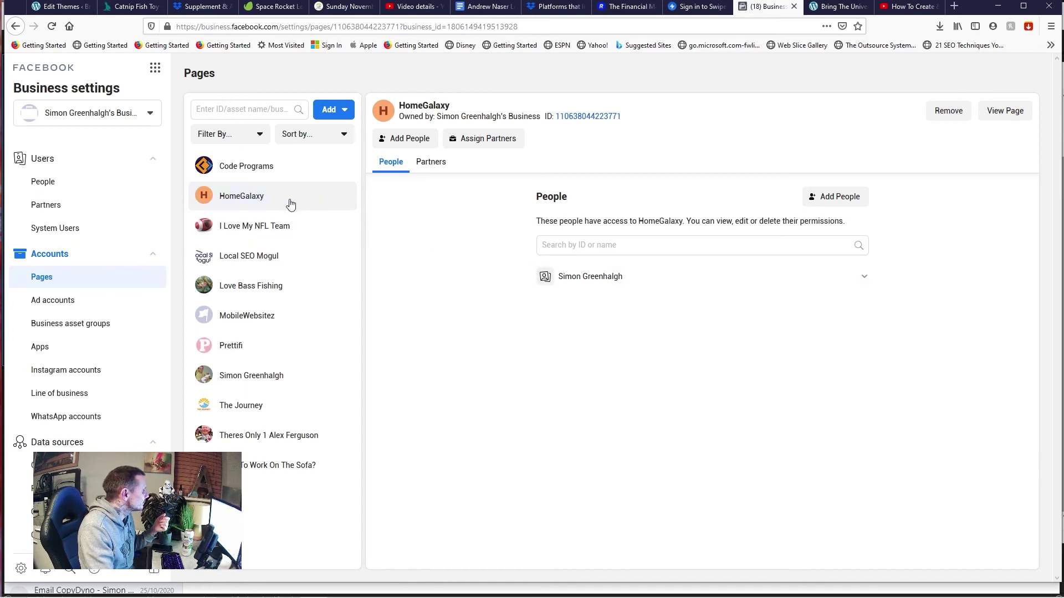
{"action": "left_click", "coordinate": [71, 306]}
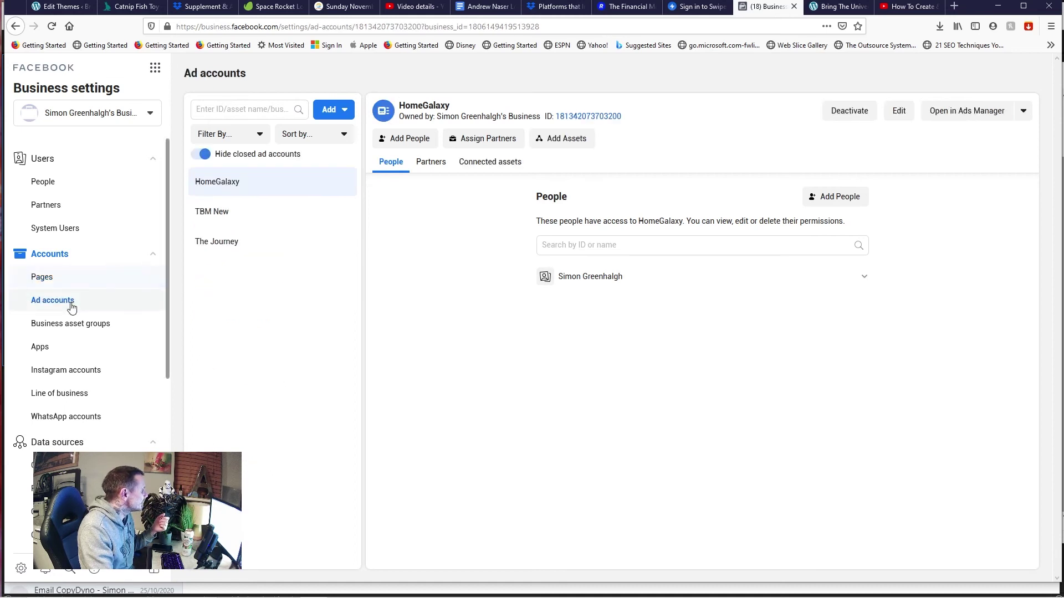
{"action": "left_click", "coordinate": [328, 111]}
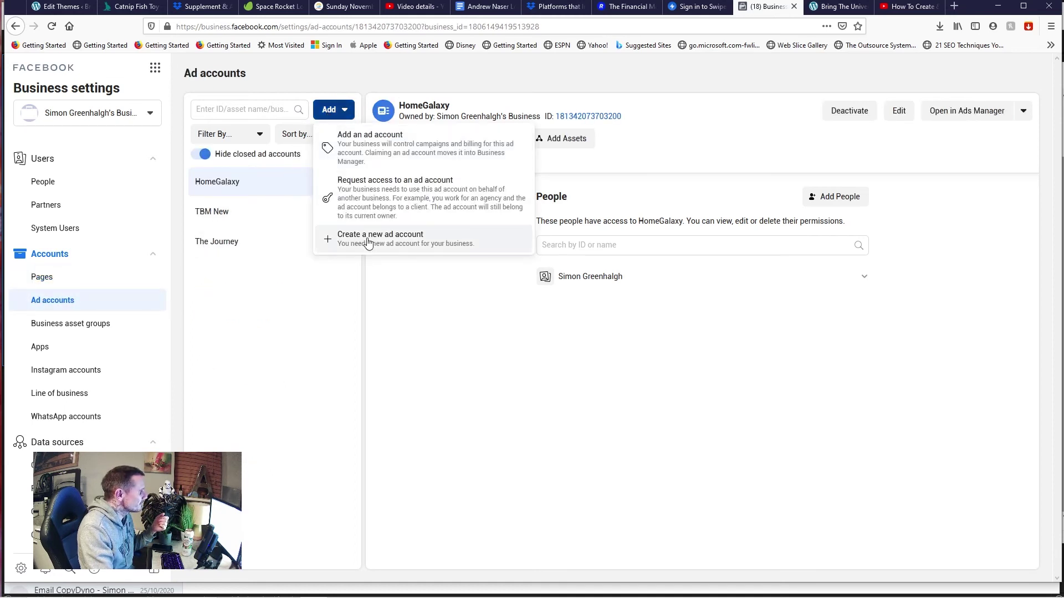
{"action": "left_click", "coordinate": [305, 324]}
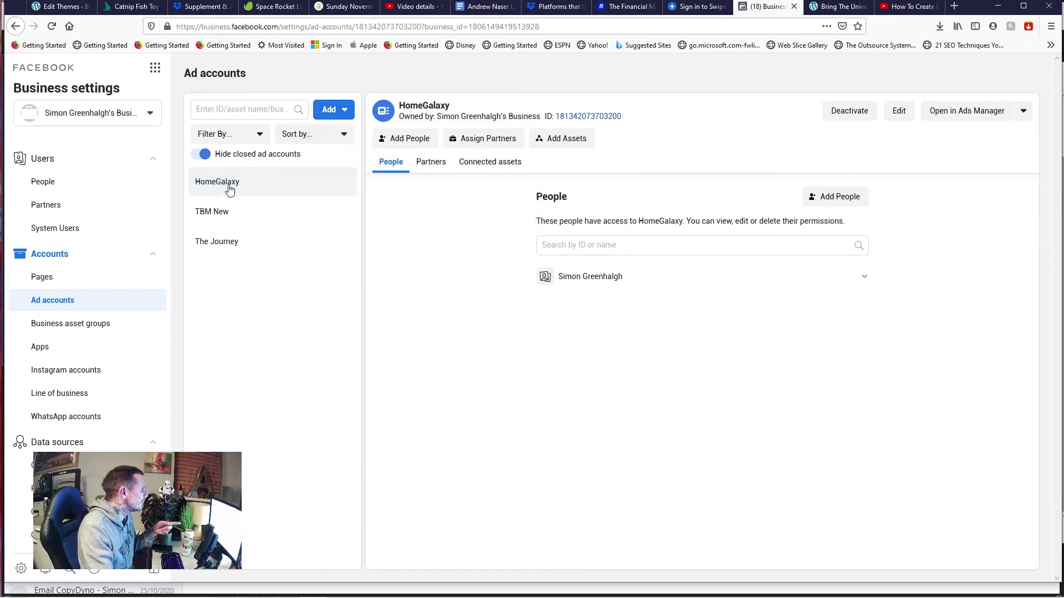
Step: In the HomeGalaxy business asset group, turn on Manage reporting data for the first listed person and save the permissions
{"action": "left_click", "coordinate": [72, 327]}
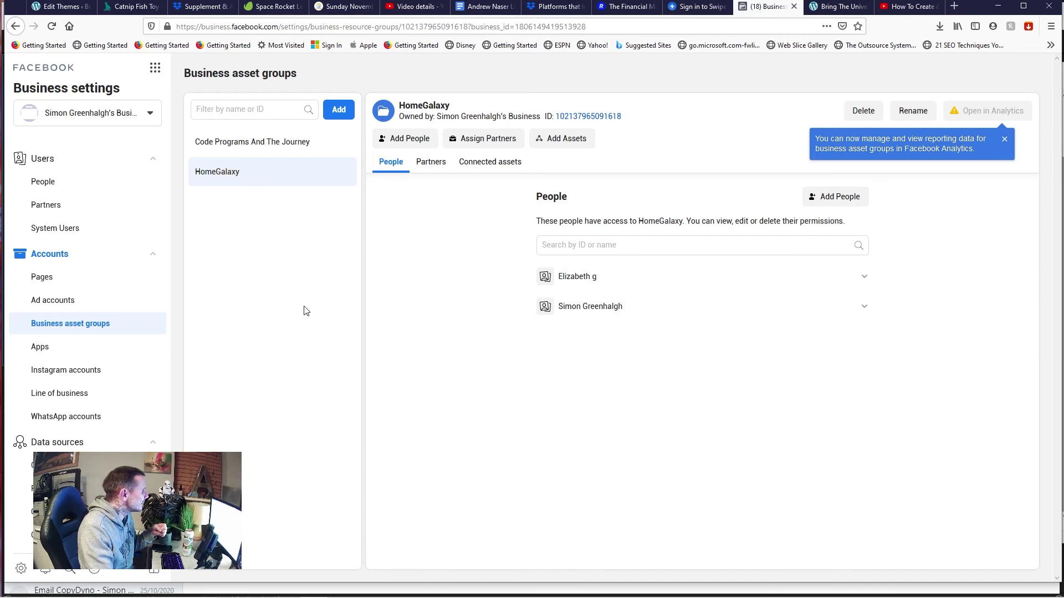
{"action": "left_click", "coordinate": [863, 278]}
{"action": "scroll", "coordinate": [648, 367], "scroll_direction": "down", "scroll_amount": 5}
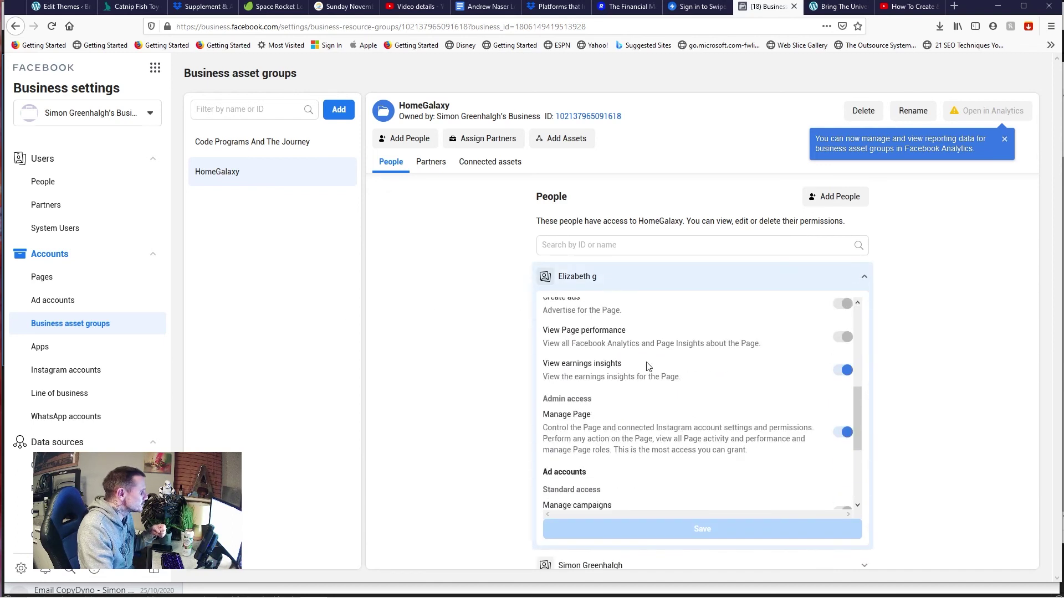
{"action": "scroll", "coordinate": [653, 381], "scroll_direction": "up", "scroll_amount": 5}
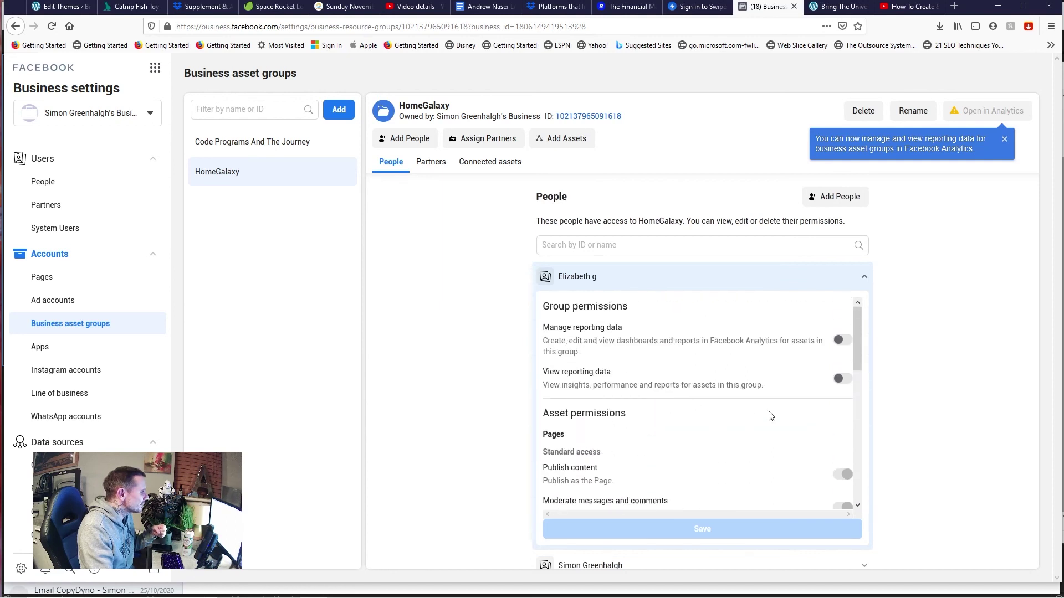
{"action": "left_click", "coordinate": [840, 341]}
{"action": "scroll", "coordinate": [791, 411], "scroll_direction": "down", "scroll_amount": 8}
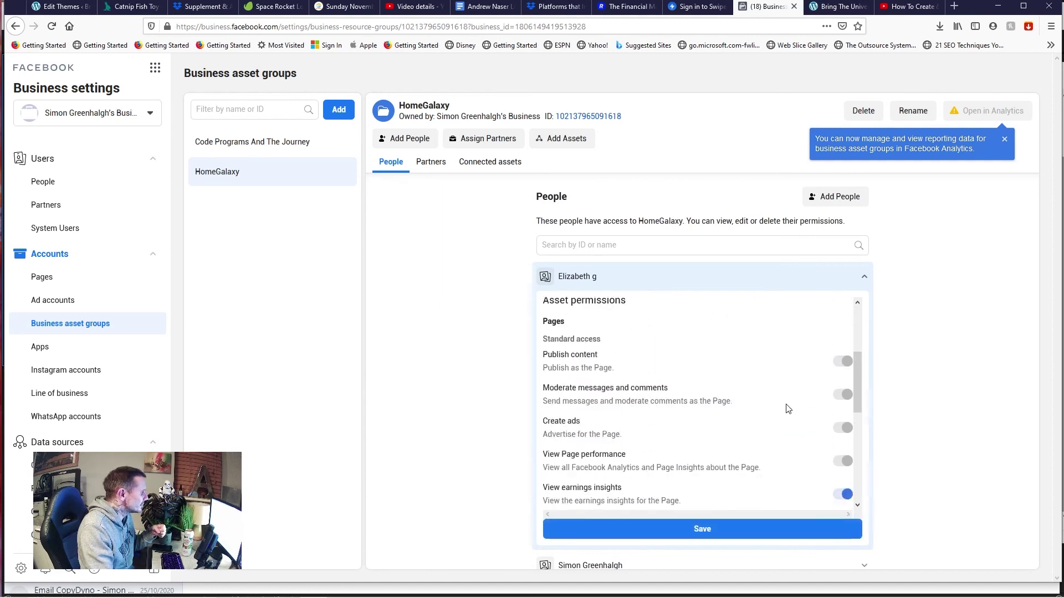
{"action": "scroll", "coordinate": [776, 468], "scroll_direction": "down", "scroll_amount": 1}
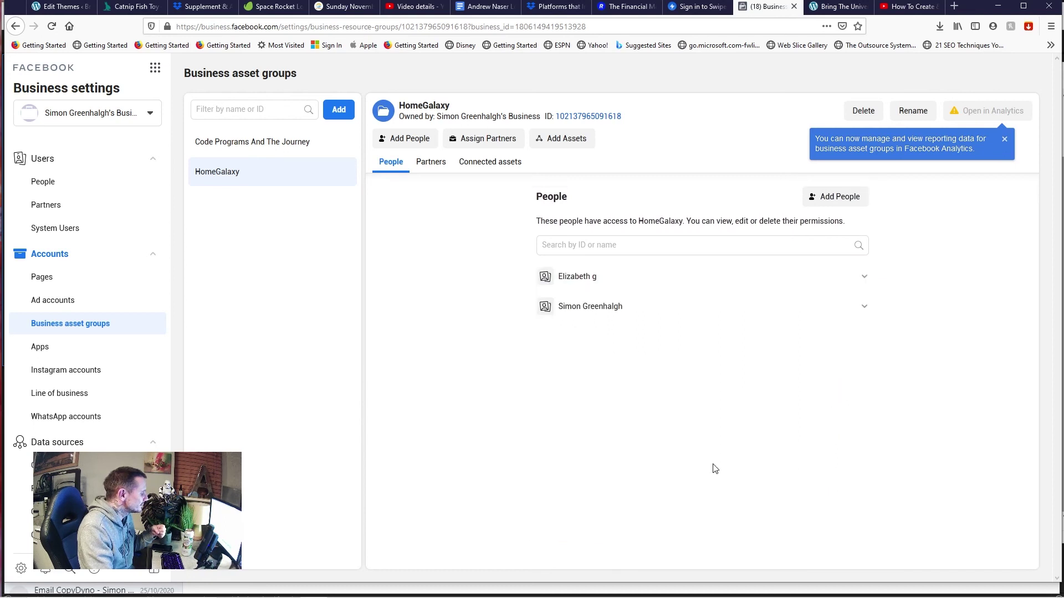
Step: Turn on Manage reporting data for the second person in the HomeGalaxy asset group and save the permissions
{"action": "left_click", "coordinate": [863, 310]}
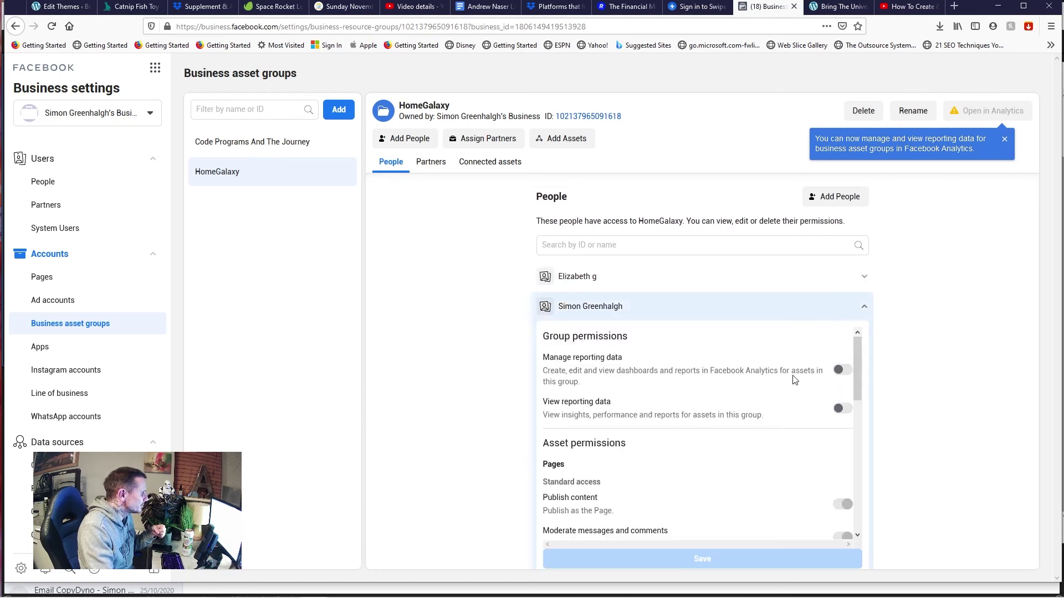
{"action": "left_click", "coordinate": [840, 371]}
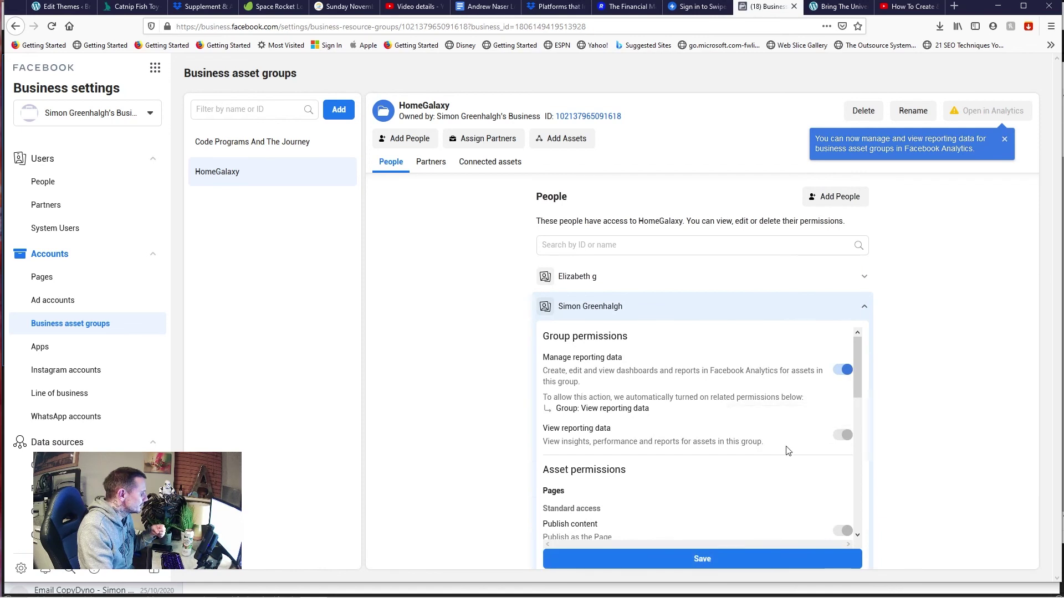
{"action": "scroll", "coordinate": [788, 450], "scroll_direction": "down", "scroll_amount": 3}
{"action": "scroll", "coordinate": [787, 450], "scroll_direction": "down", "scroll_amount": 3}
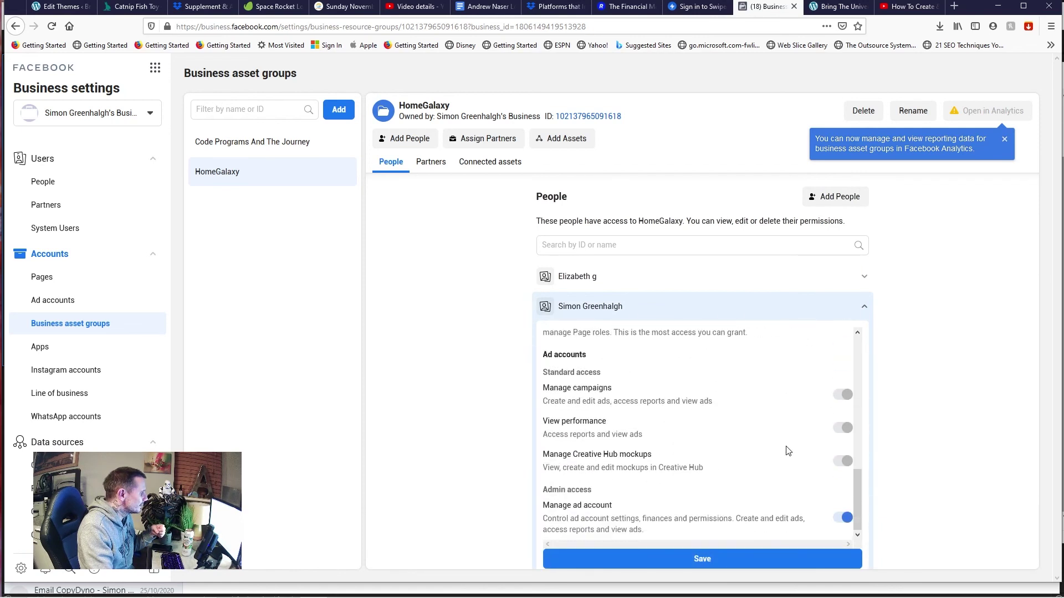
{"action": "left_click", "coordinate": [737, 559]}
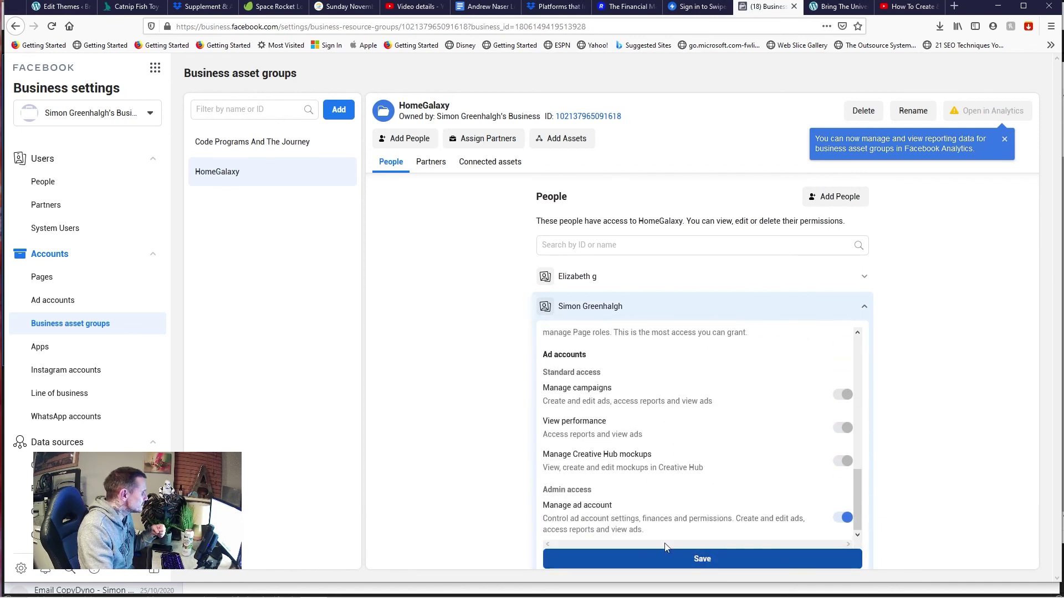
Step: Review the business's connected Instagram accounts, catalogues and pixels
{"action": "left_click", "coordinate": [84, 372]}
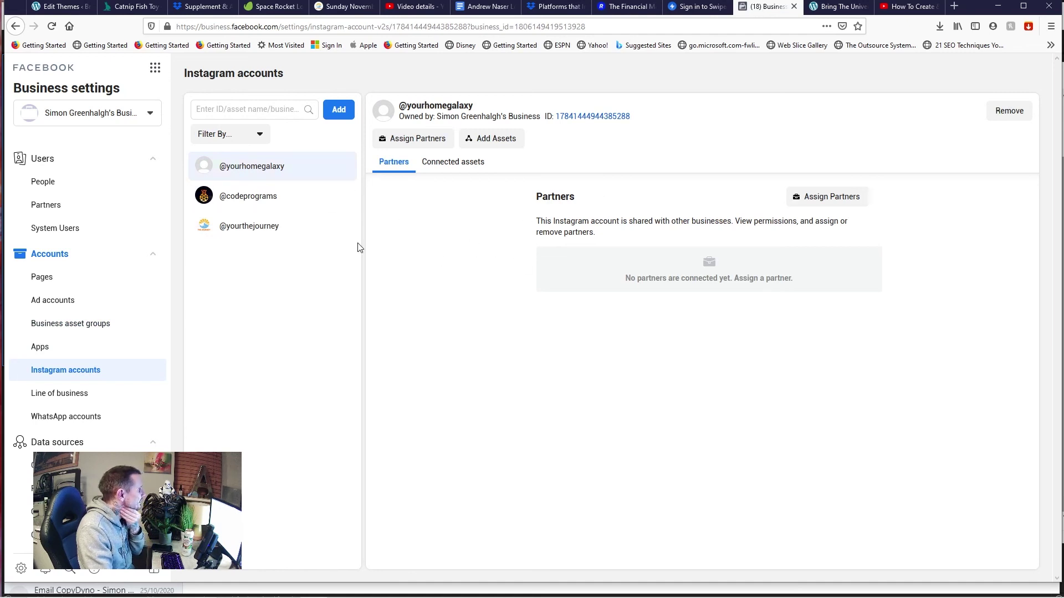
{"action": "scroll", "coordinate": [91, 398], "scroll_direction": "down", "scroll_amount": 3}
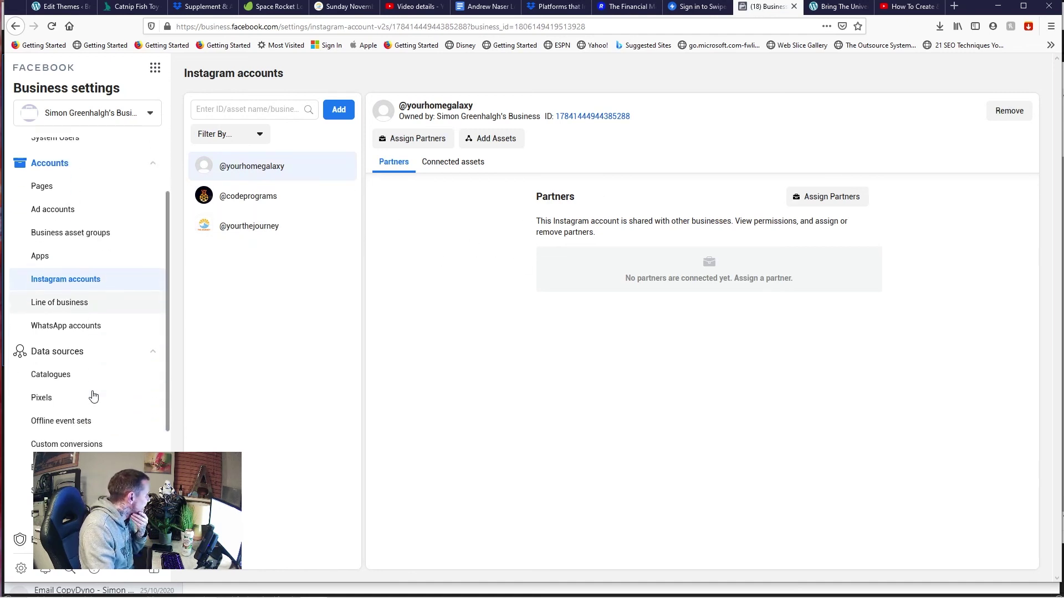
{"action": "left_click", "coordinate": [64, 374]}
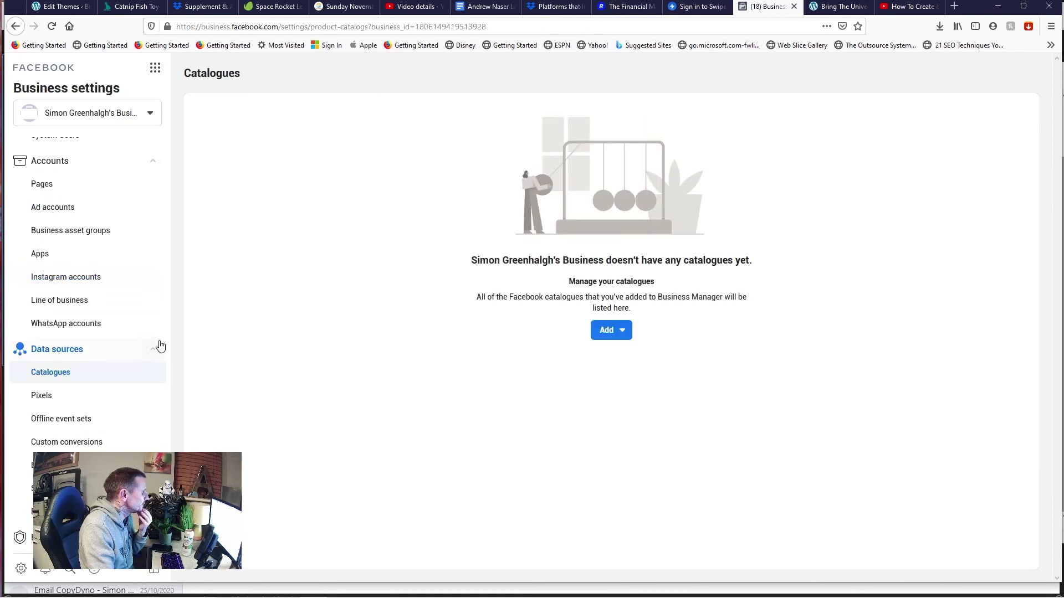
{"action": "left_click", "coordinate": [88, 397]}
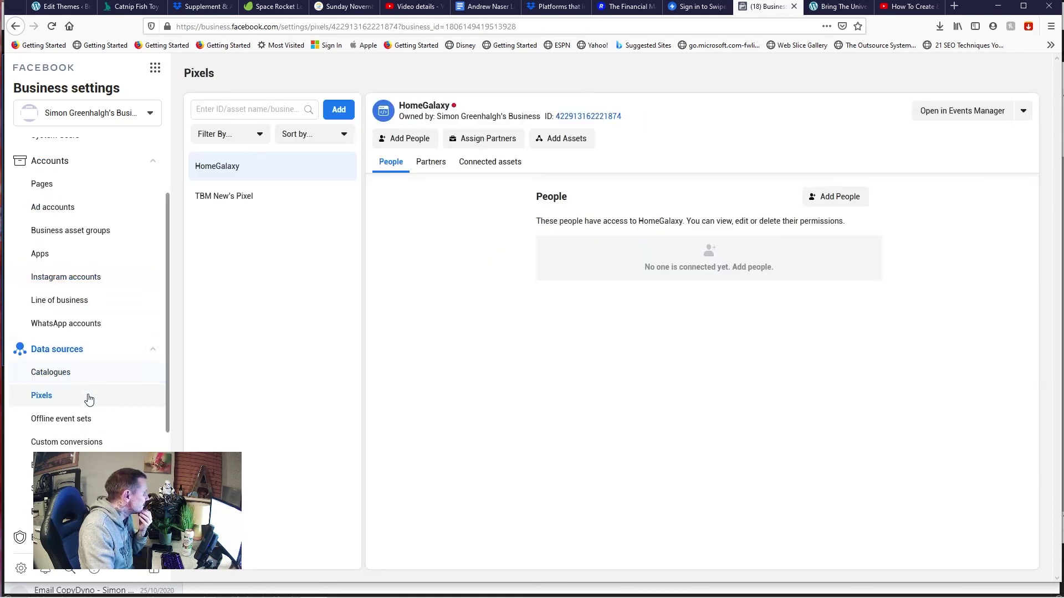